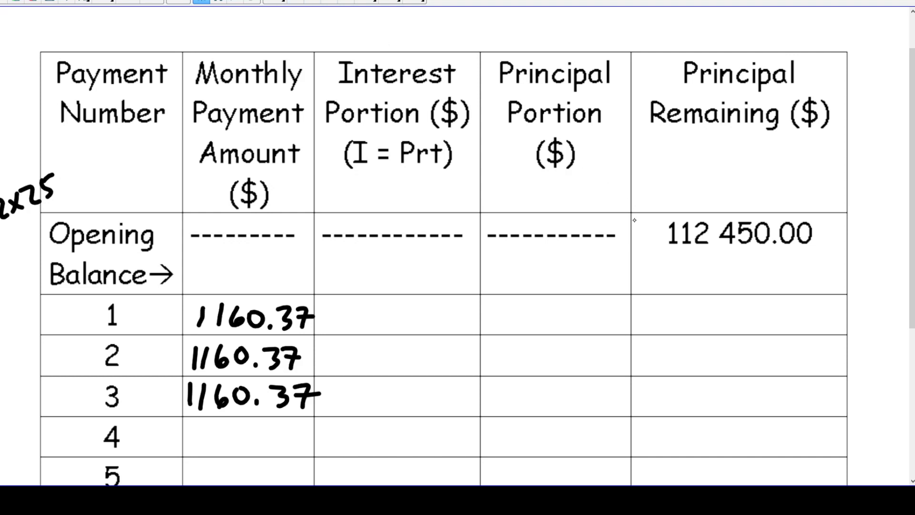
Draw a red arrow from the 112 450.00 opening balance to payment 1's interest cell and write 0.009 along it
left_click_drag(662, 229, 556, 238)
mouse_move(495, 247)
left_mouse_down()
mouse_move(423, 273)
mouse_move(456, 278)
left_mouse_up()
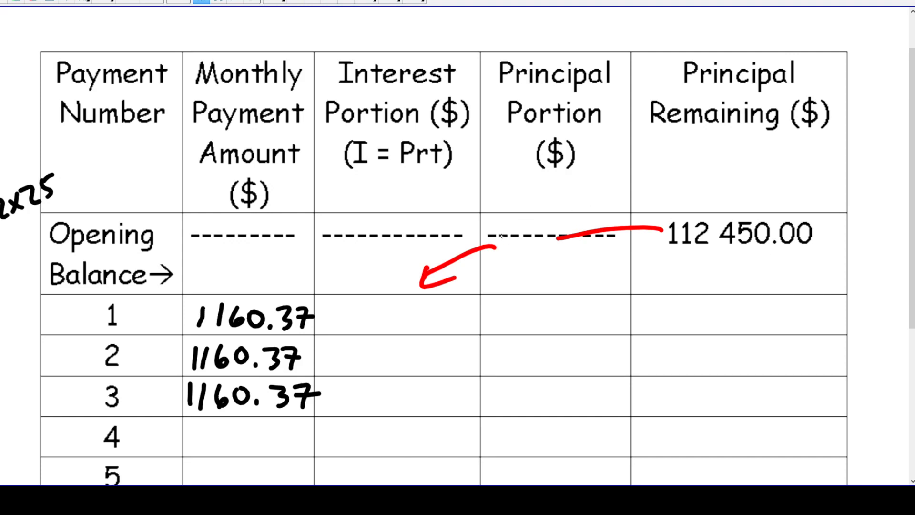
mouse_move(501, 233)
left_mouse_down()
mouse_move(533, 230)
mouse_move(543, 242)
left_mouse_up()
left_click(513, 246)
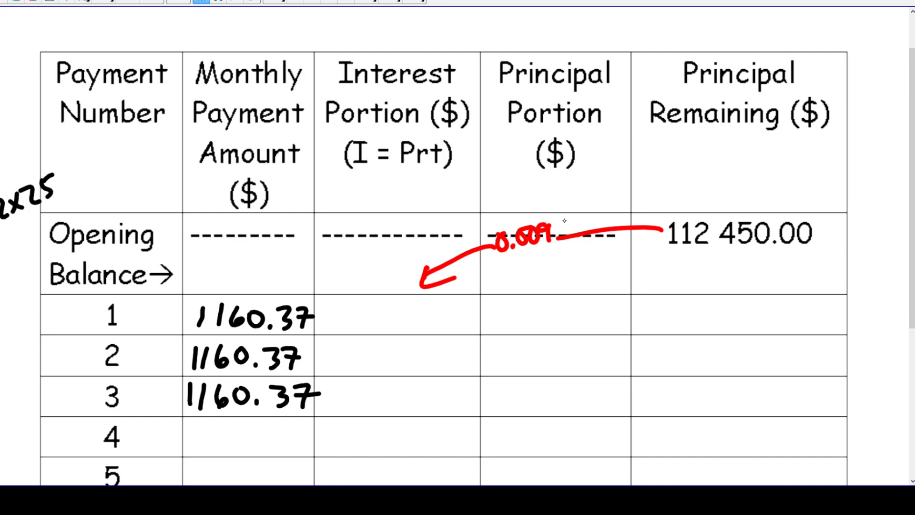
Look up the equivalent monthly interest rate on the earlier page and complete the red arrow's label as 0.00976
scroll(854, 283, "up", 10)
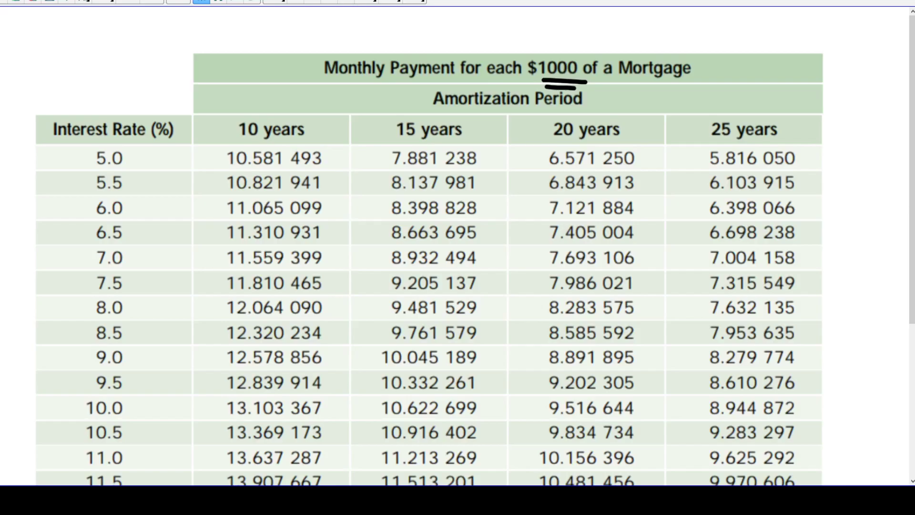
scroll(457, 257, "down", 10)
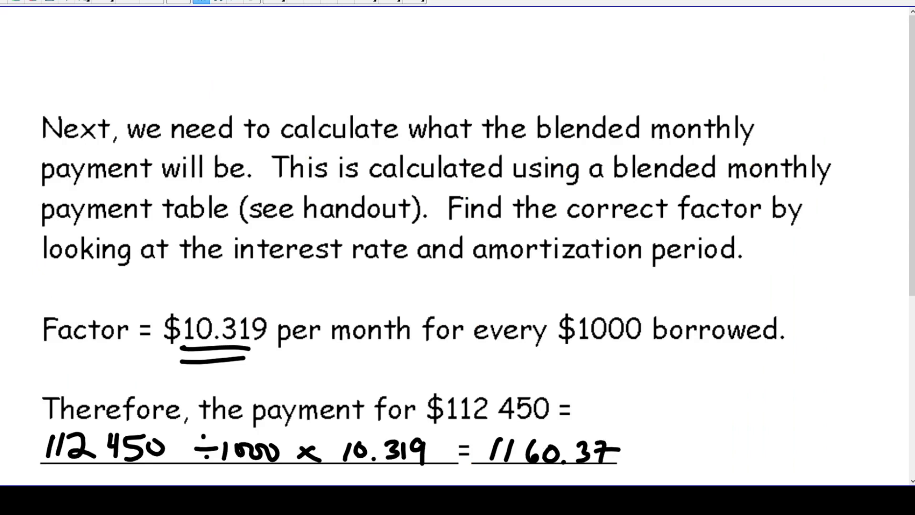
scroll(457, 257, "down", 10)
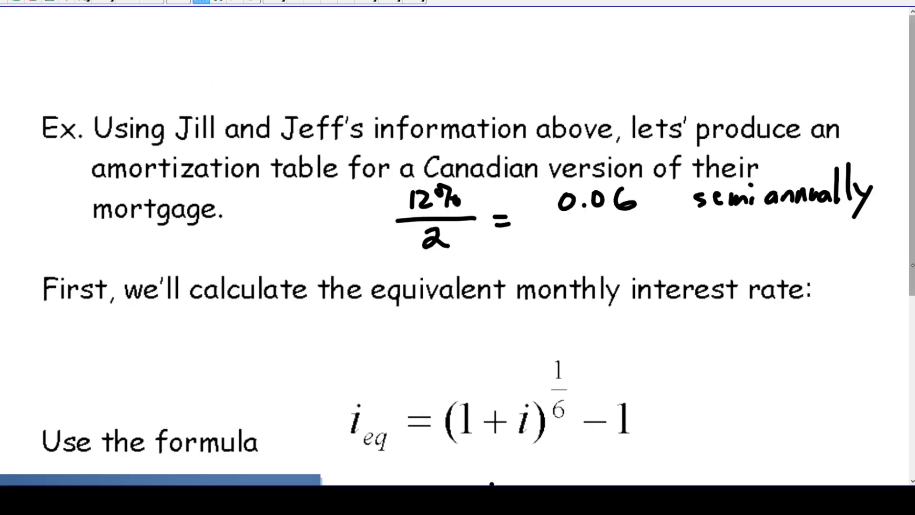
scroll(877, 431, "down", 5)
scroll(825, 410, "down", 2)
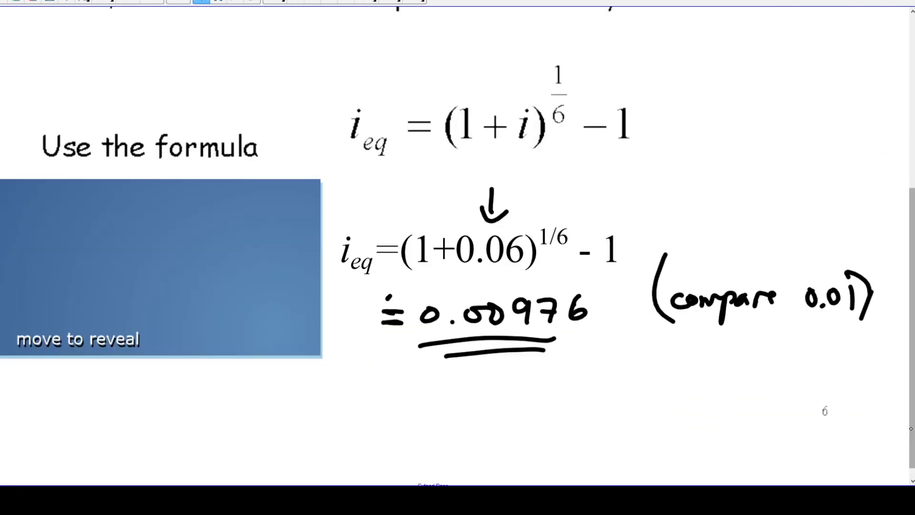
scroll(825, 410, "up", 15)
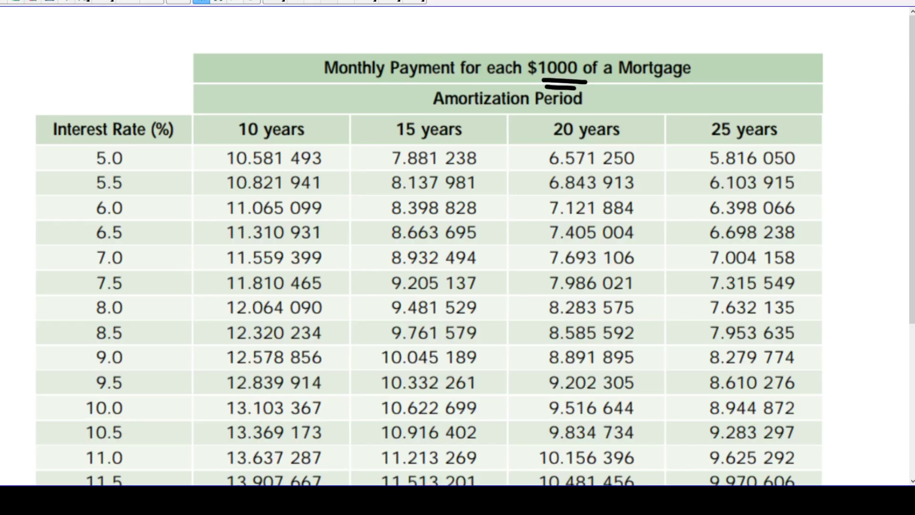
scroll(457, 258, "down", 15)
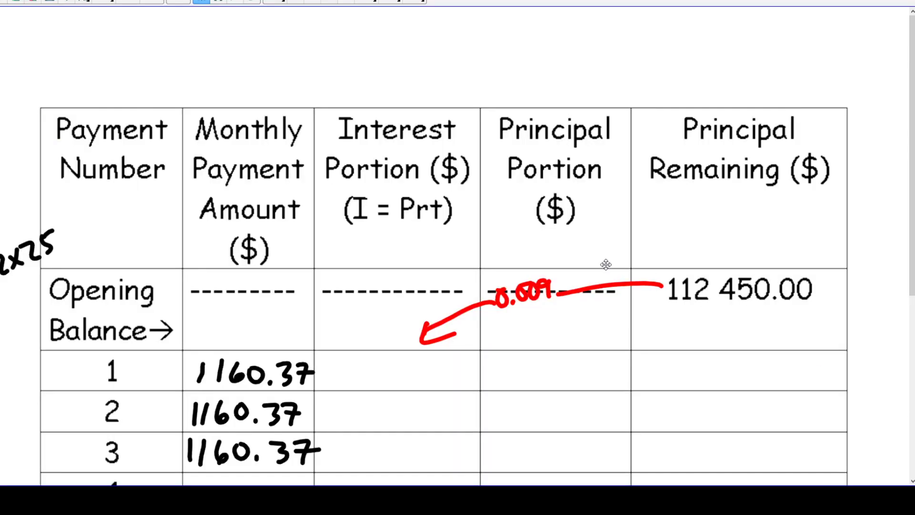
mouse_move(555, 278)
left_mouse_down()
mouse_move(559, 292)
mouse_move(568, 283)
left_mouse_up()
left_click_drag(585, 269, 584, 282)
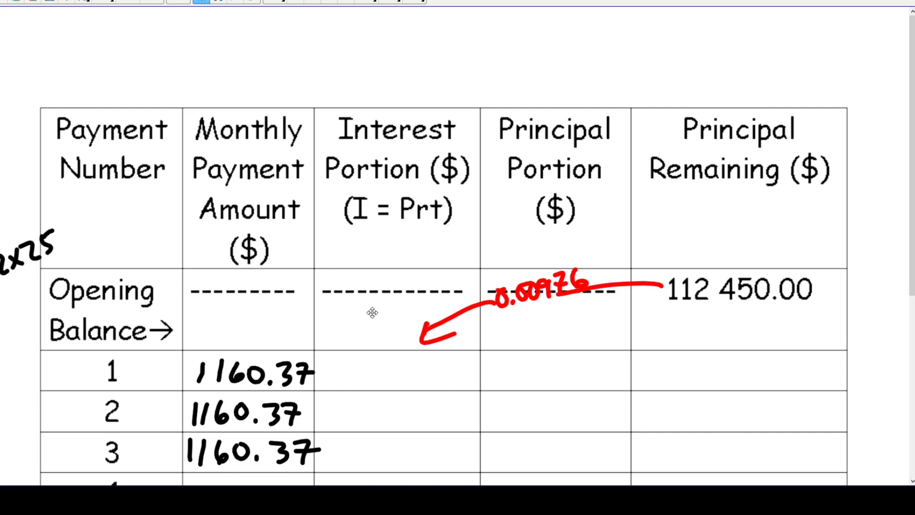
In payment 1's row, draw a red box for interest, green minus and equals signs, and a green box for the principal portion
mouse_move(400, 354)
left_mouse_down()
mouse_move(343, 353)
mouse_move(431, 388)
mouse_move(385, 360)
left_mouse_up()
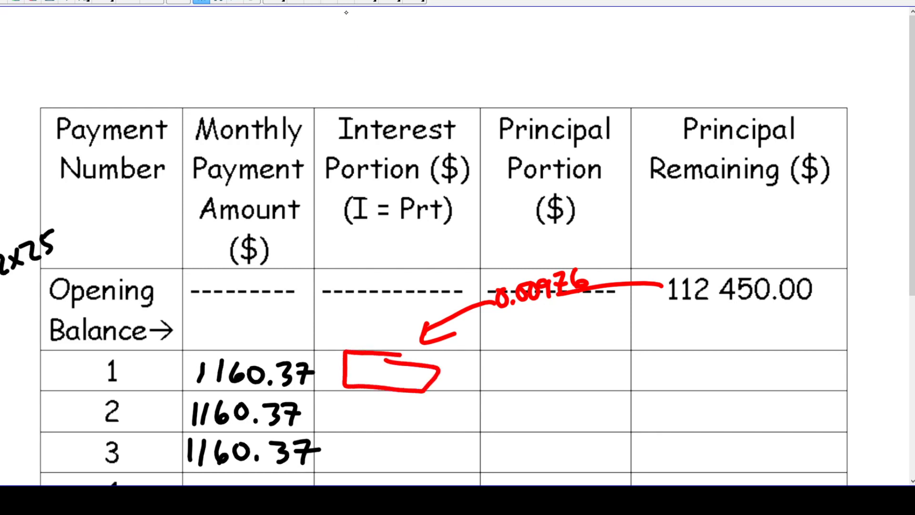
left_click_drag(298, 377, 329, 376)
mouse_move(465, 374)
left_mouse_down()
mouse_move(492, 371)
mouse_move(491, 382)
left_mouse_up()
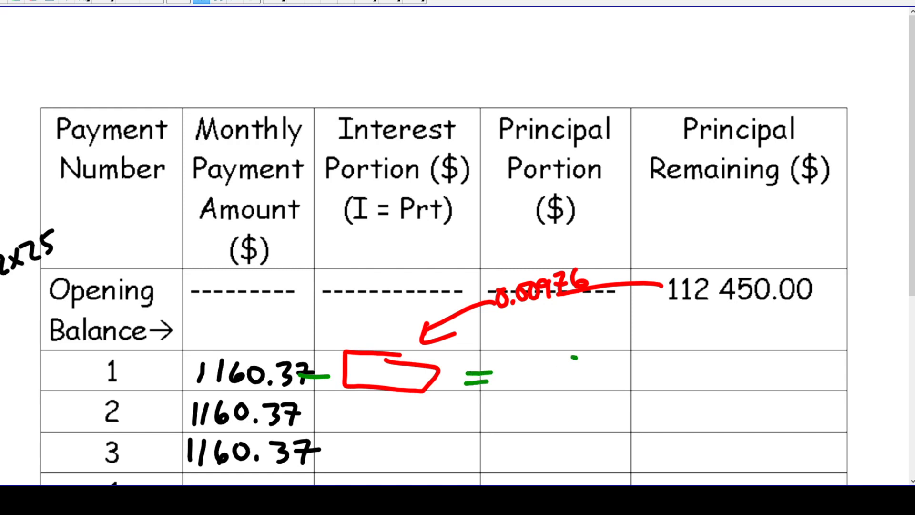
mouse_move(575, 356)
left_mouse_down()
mouse_move(517, 395)
mouse_move(613, 353)
mouse_move(564, 355)
left_mouse_up()
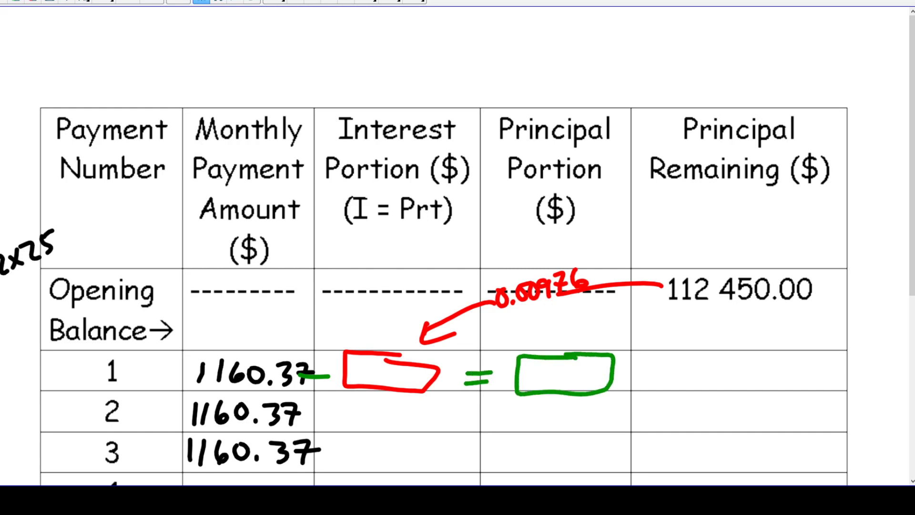
Draw a blue arrow from the opening balance to the green principal box, label it as subtraction, and mark the principal remaining cell
left_click_drag(666, 303, 610, 353)
left_click_drag(616, 339, 631, 347)
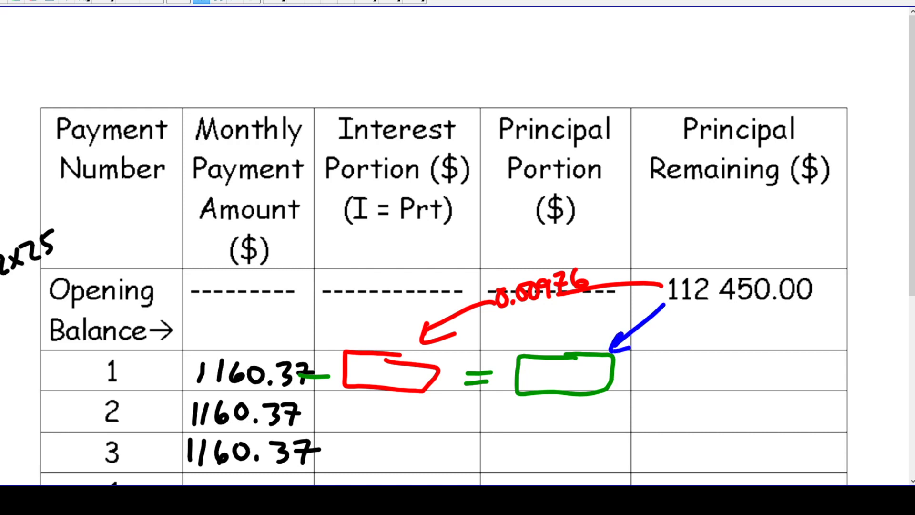
left_click_drag(661, 309, 677, 315)
mouse_move(623, 310)
left_mouse_down()
mouse_move(617, 323)
mouse_move(648, 297)
mouse_move(677, 305)
left_mouse_up()
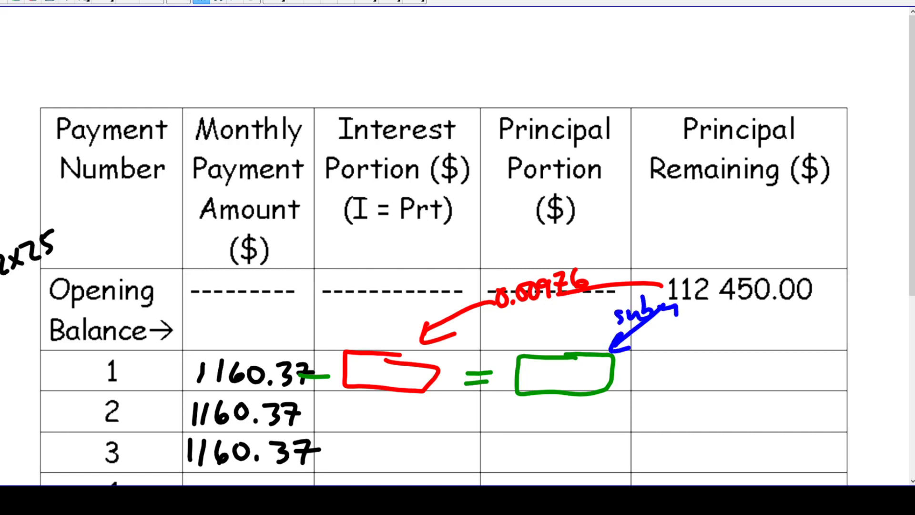
mouse_move(657, 367)
left_mouse_down()
mouse_move(677, 365)
mouse_move(678, 380)
left_mouse_up()
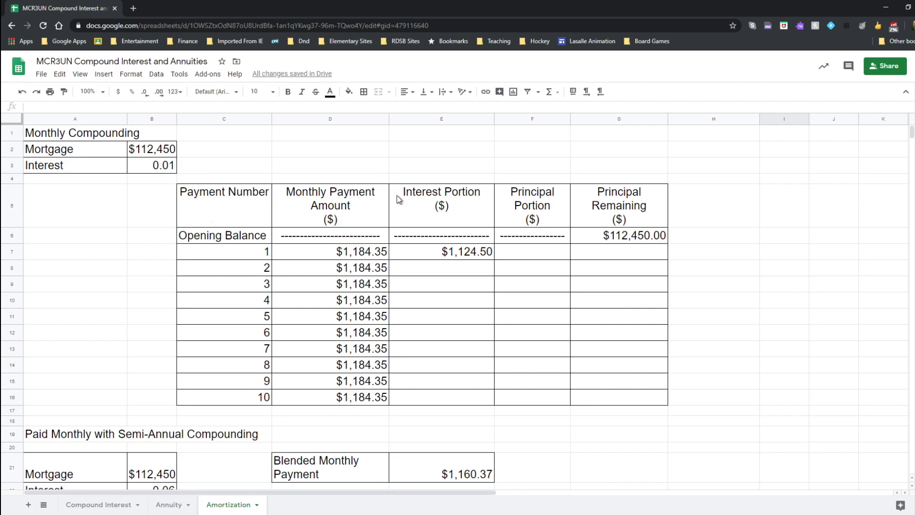
In the Google Sheets amortization sheet, clear the monthly payment amounts for payments 2 to 10 in the semi-annual compounding table
scroll(399, 199, "down", 4)
scroll(399, 199, "up", 3)
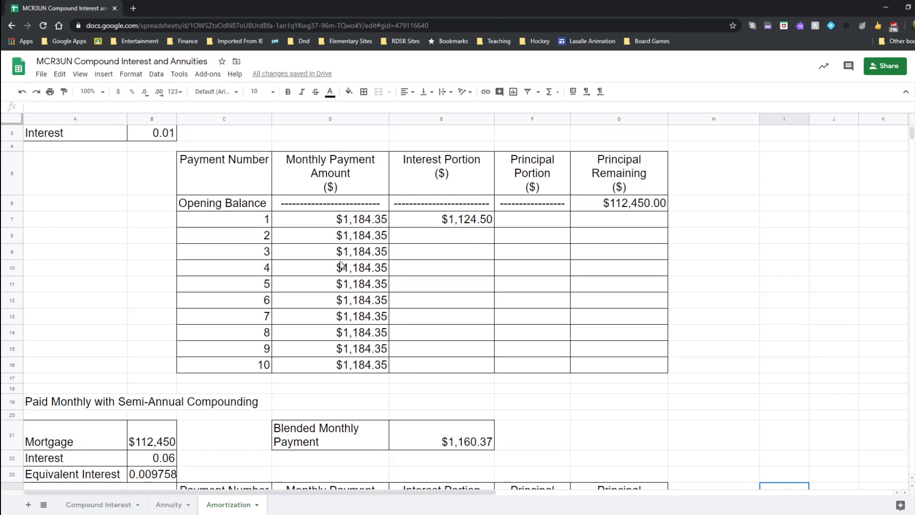
scroll(350, 251, "down", 5)
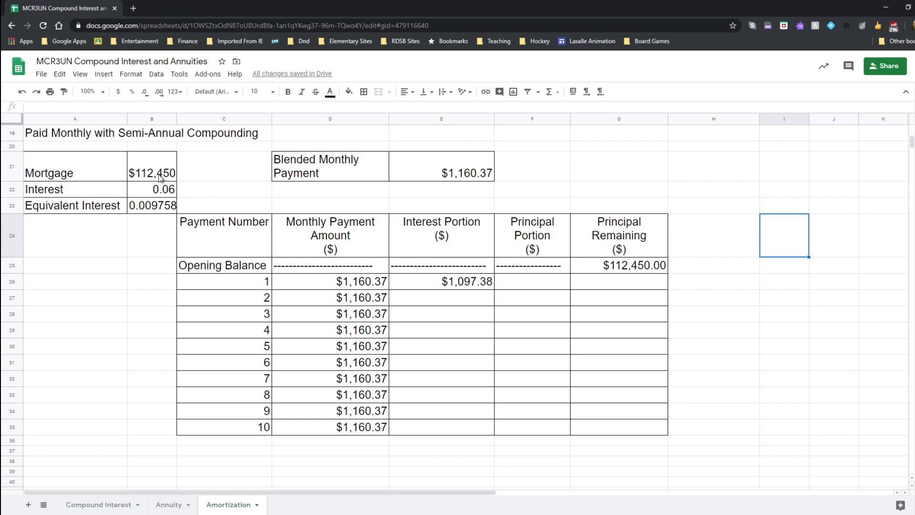
left_click_drag(331, 299, 332, 432)
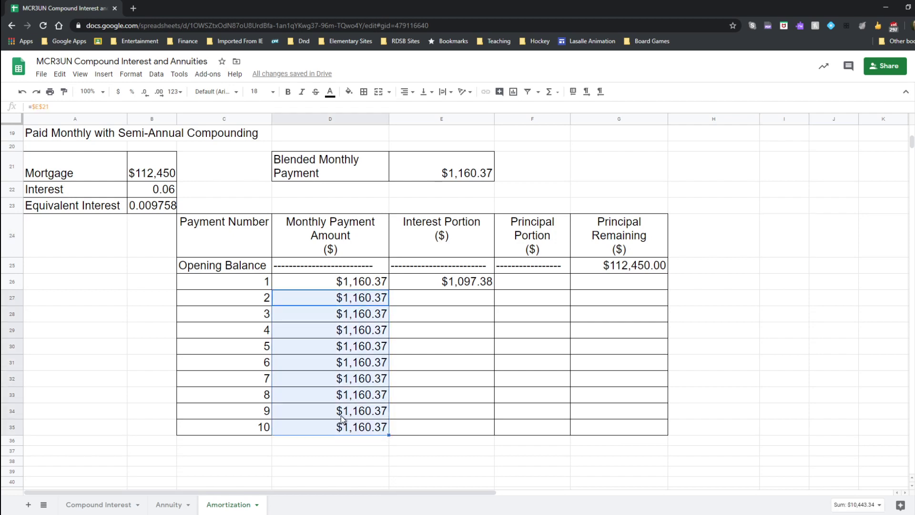
key("Delete")
left_click(116, 288)
Inspect the mortgage value and the formulas for interest, equivalent interest, blended monthly payment and payment 1's amount
left_click(147, 175)
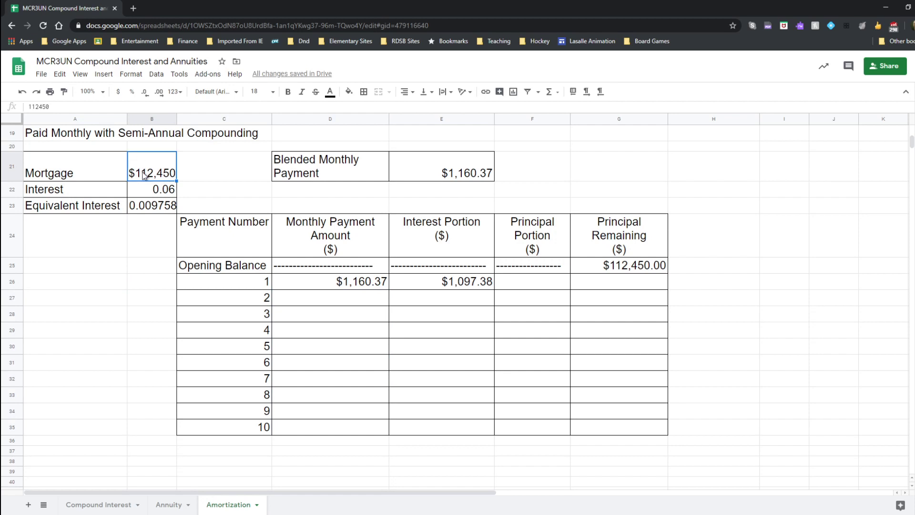
left_click(147, 191)
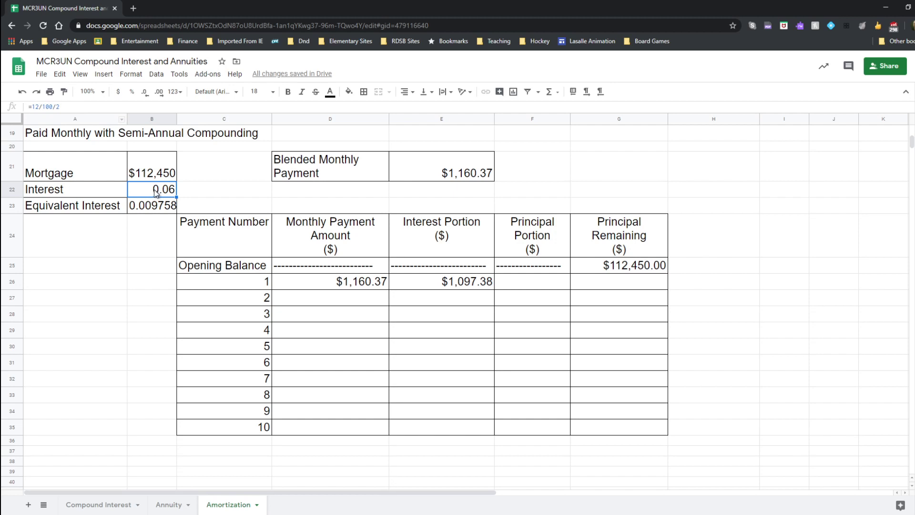
left_click(153, 209)
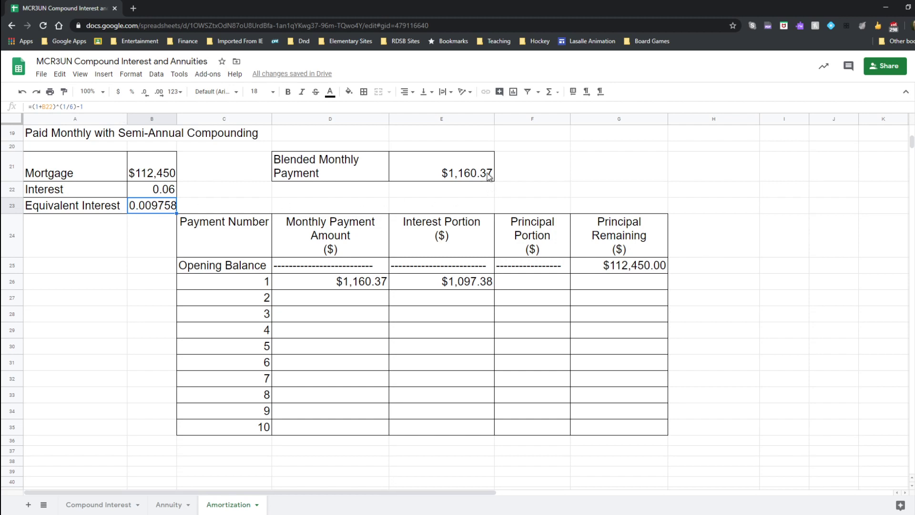
left_click(444, 168)
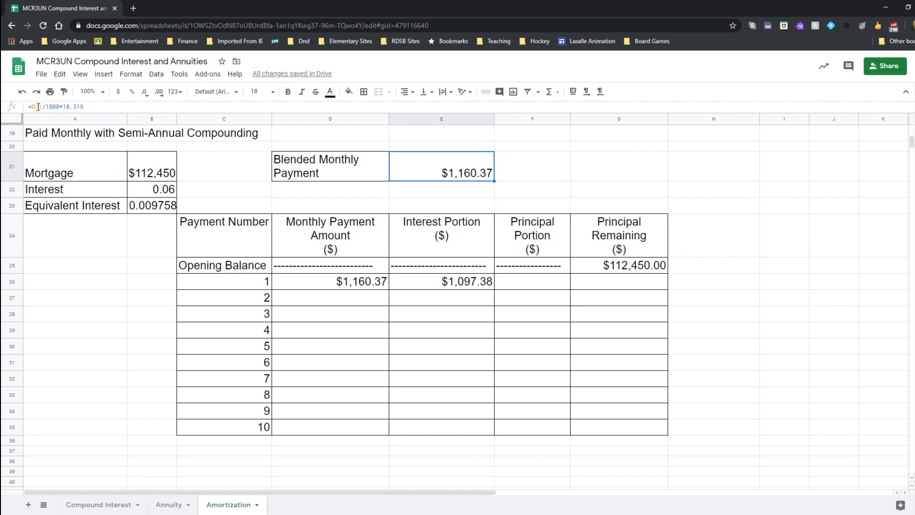
left_click(83, 106)
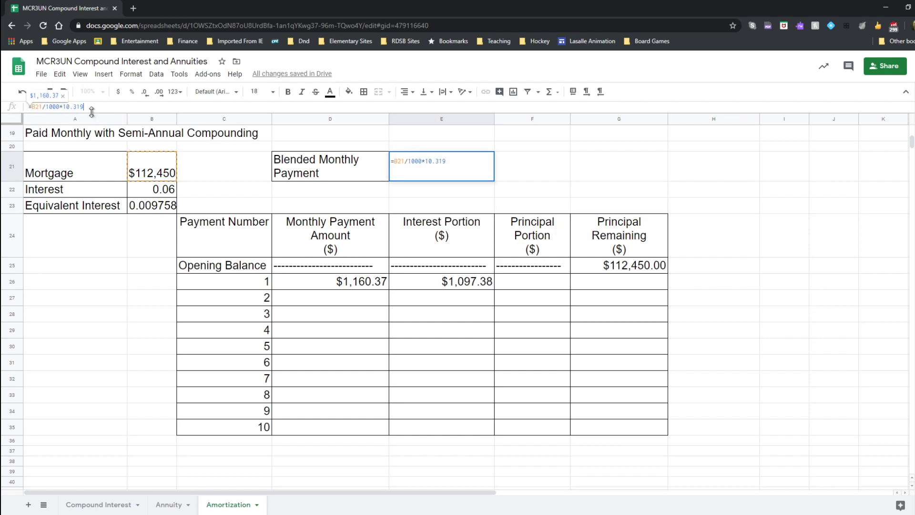
left_click(506, 172)
left_click(447, 171)
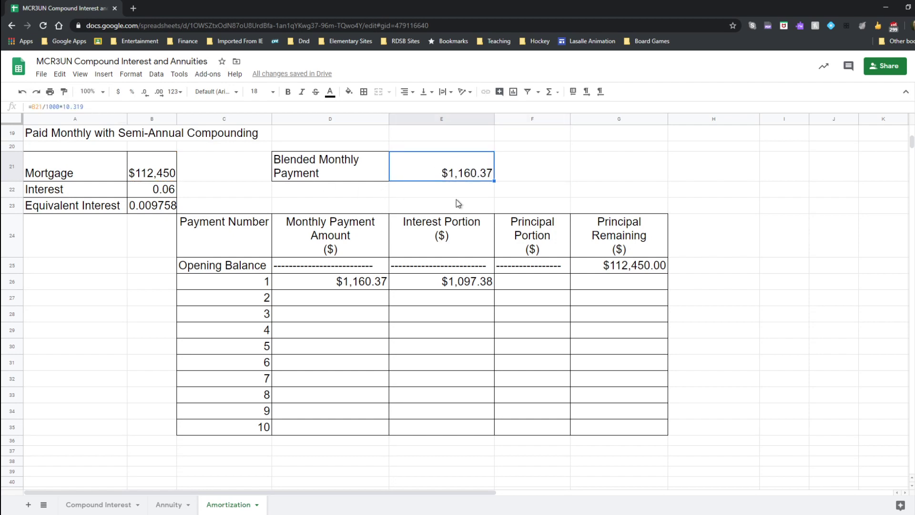
left_click(373, 278)
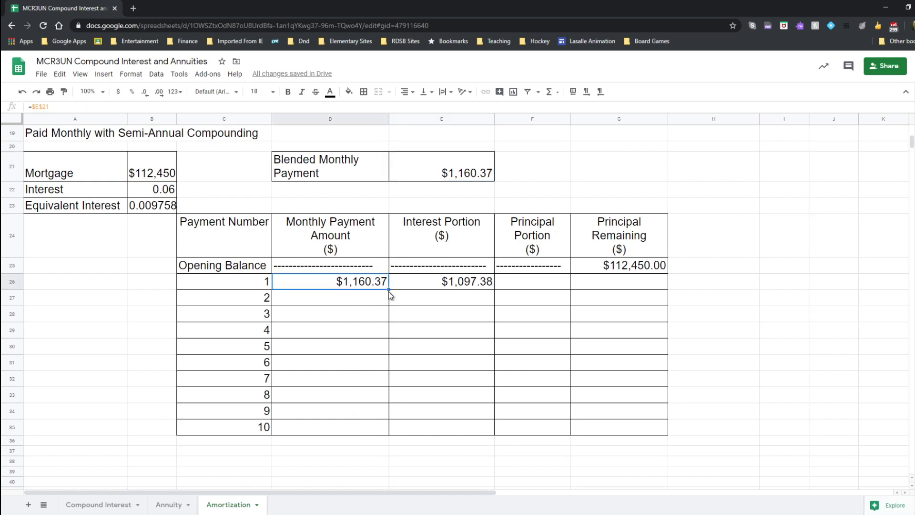
left_click(441, 172)
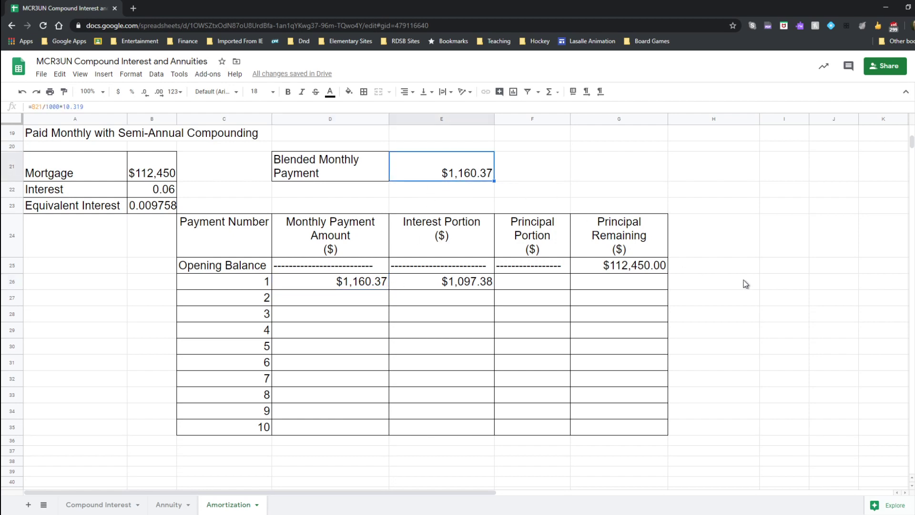
Enter the relative reference =E21 to the blended monthly payment in cell I24
left_click(782, 253)
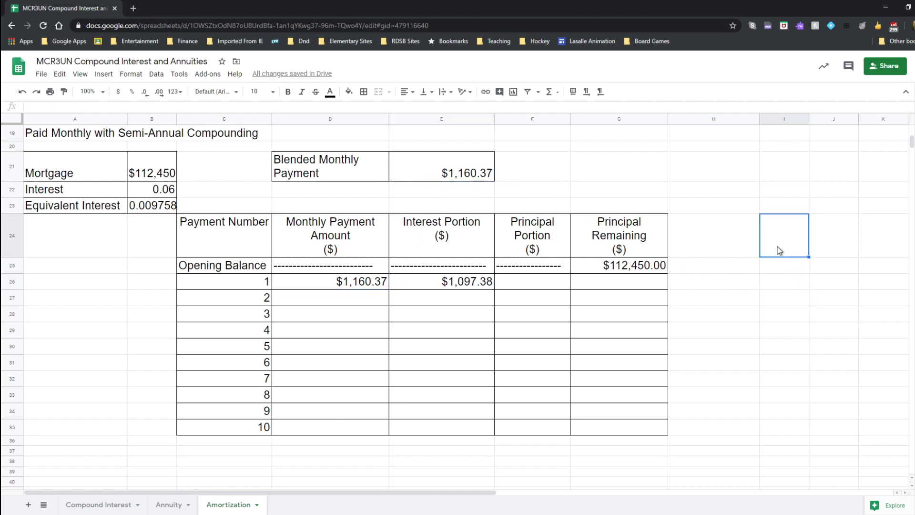
left_click(466, 166)
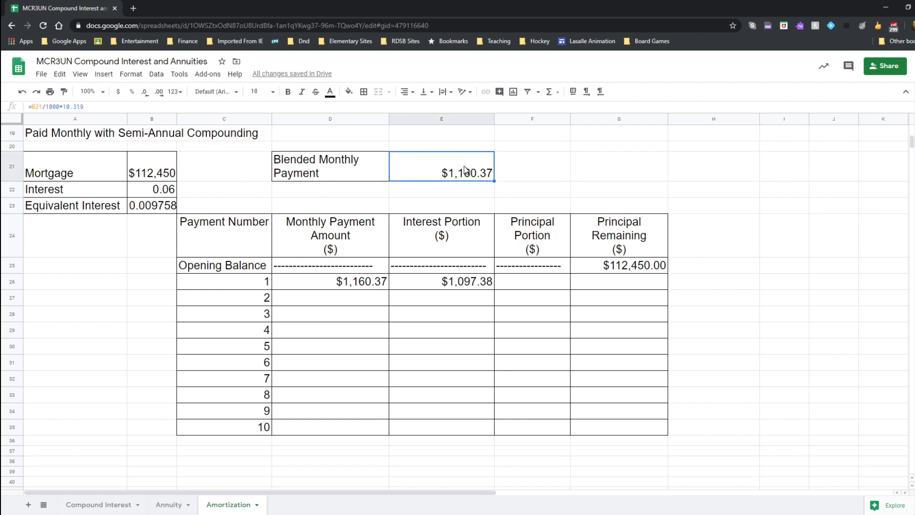
left_click(794, 244)
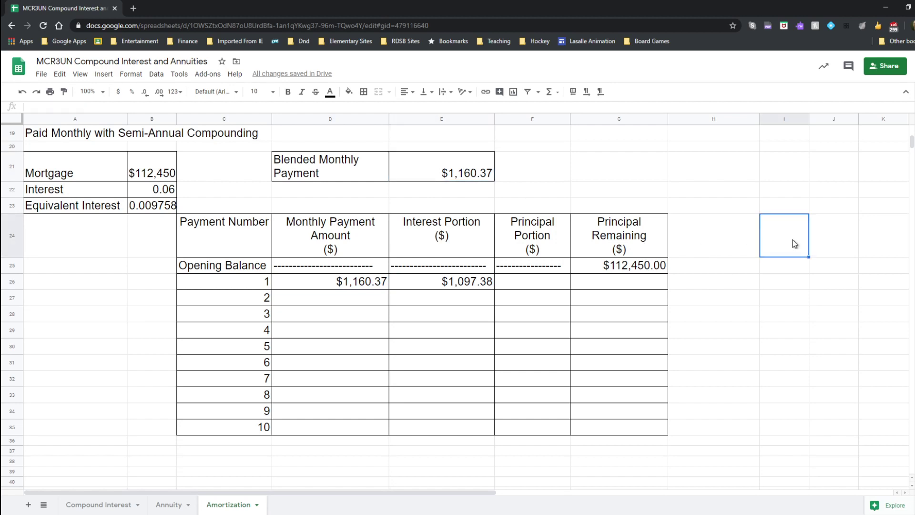
type("=")
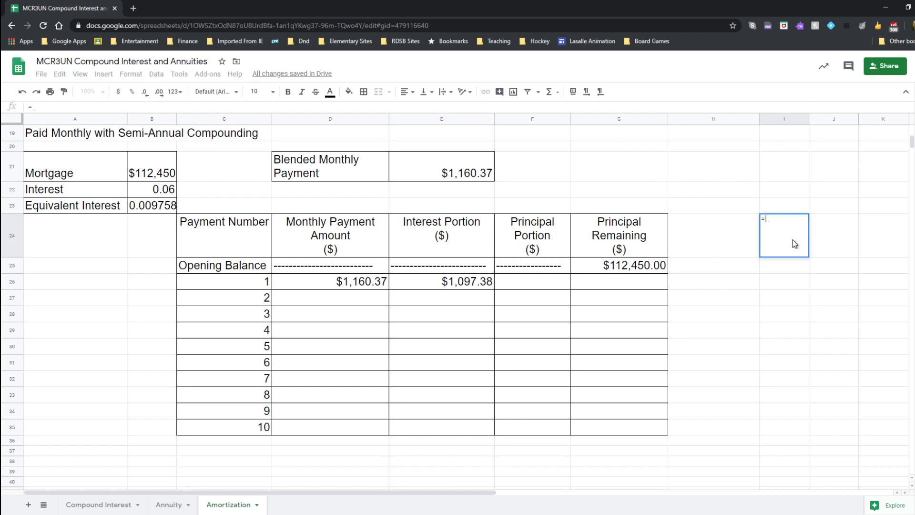
type("e21")
key("Return")
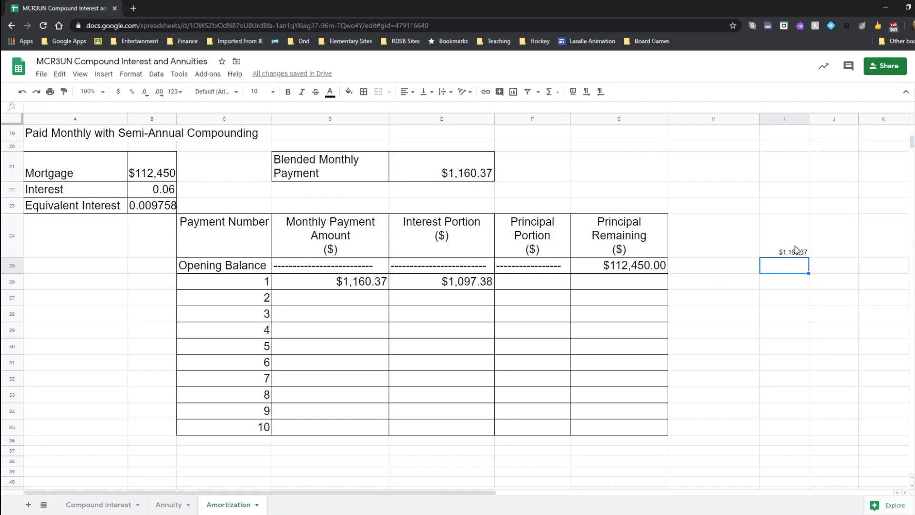
Fill the reference in I24 down to I34 and inspect the copied formula in I25
left_click(796, 249)
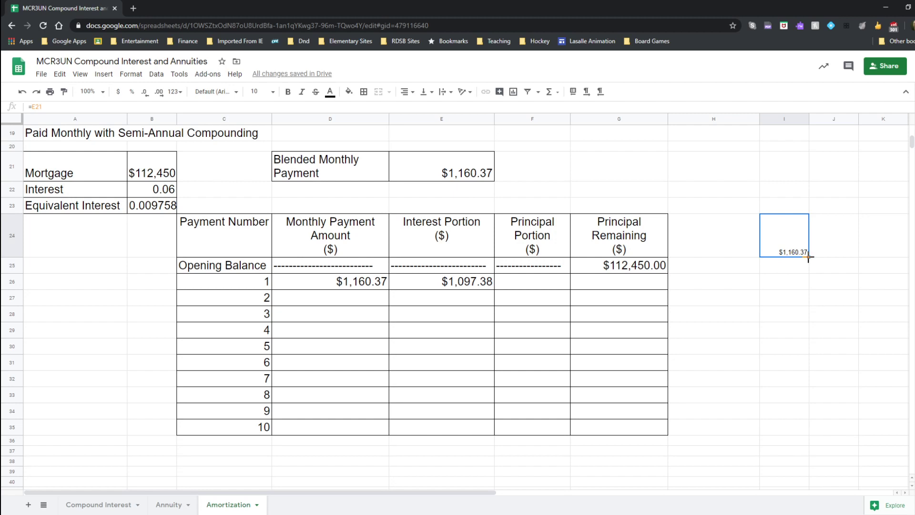
left_click_drag(808, 256, 798, 416)
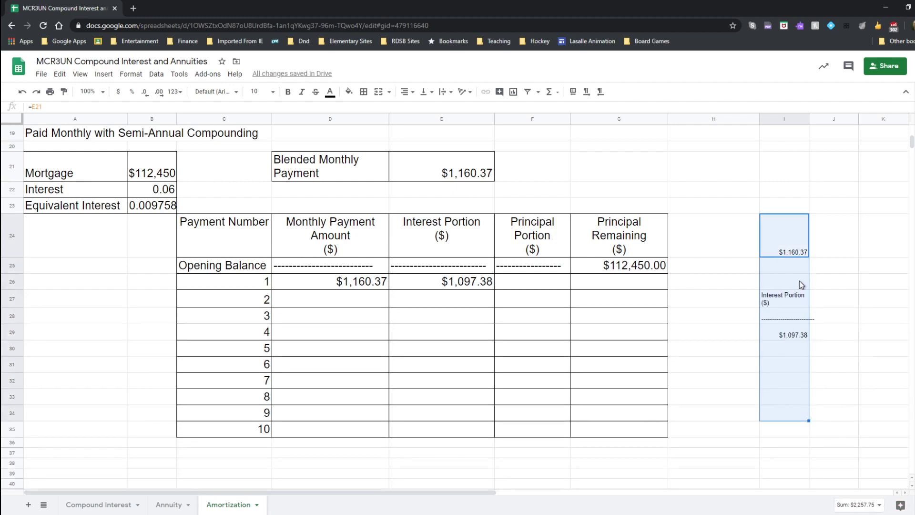
left_click(799, 233)
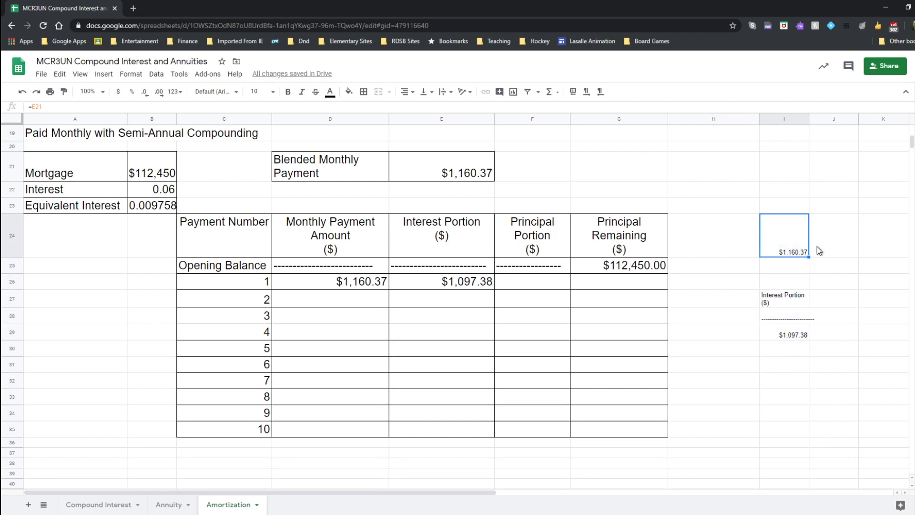
left_click(805, 268)
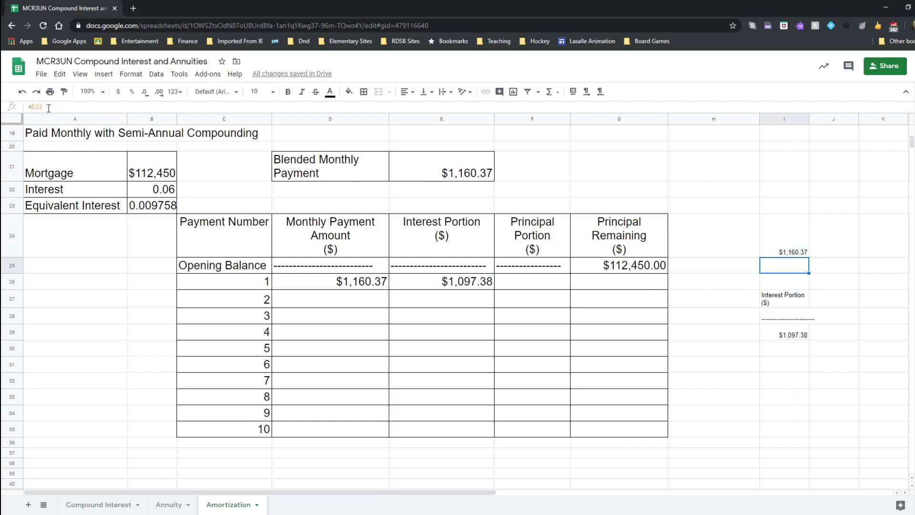
Compare the copied relative reference in I26 with the absolute reference in payment 1's monthly amount cell
left_click(773, 286)
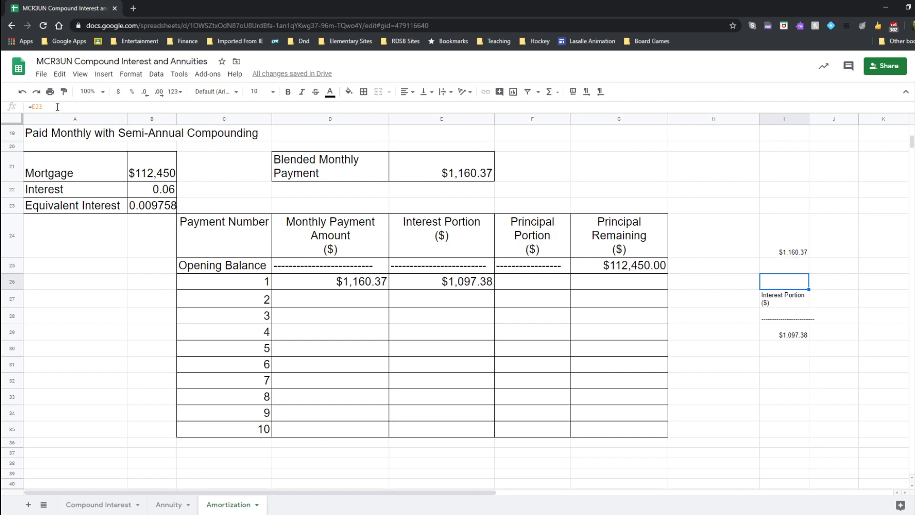
left_click(345, 283)
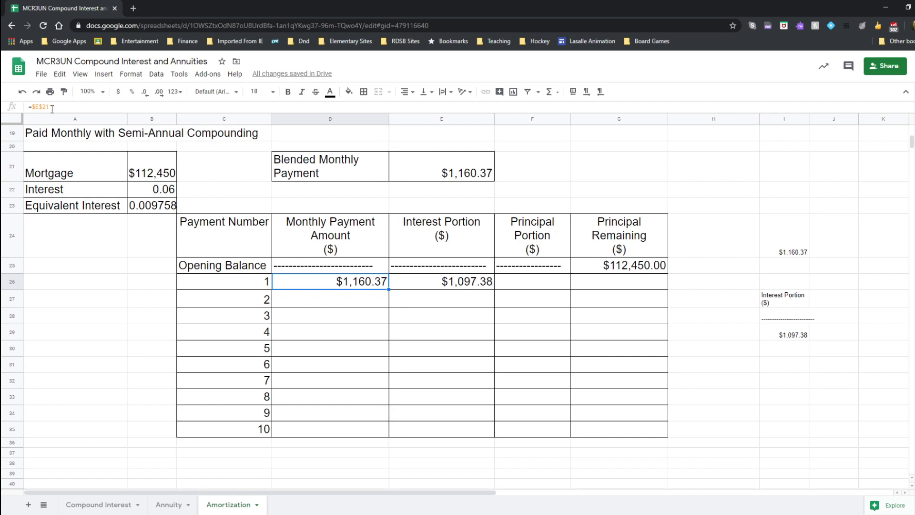
left_click(26, 107)
double_click(30, 107)
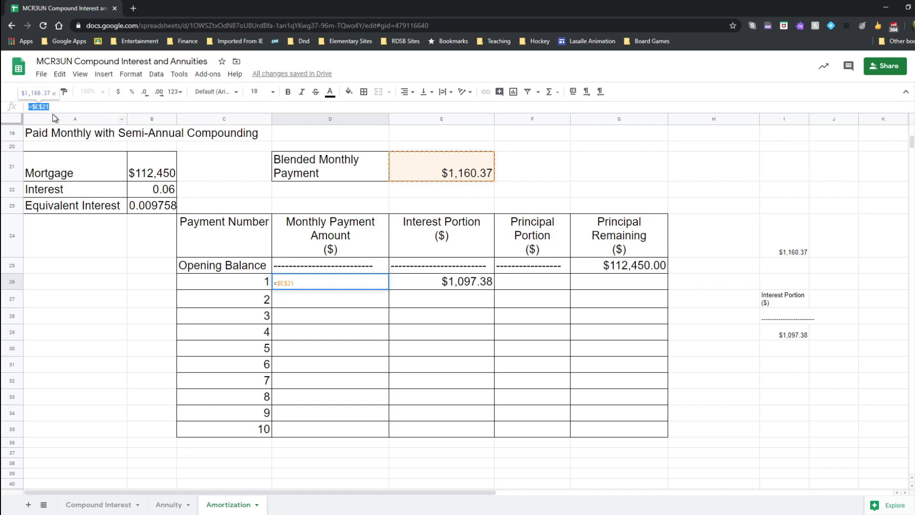
Fill payment 1's absolute reference =$E$21 down the monthly payment amount column through payment 10
left_click(380, 283)
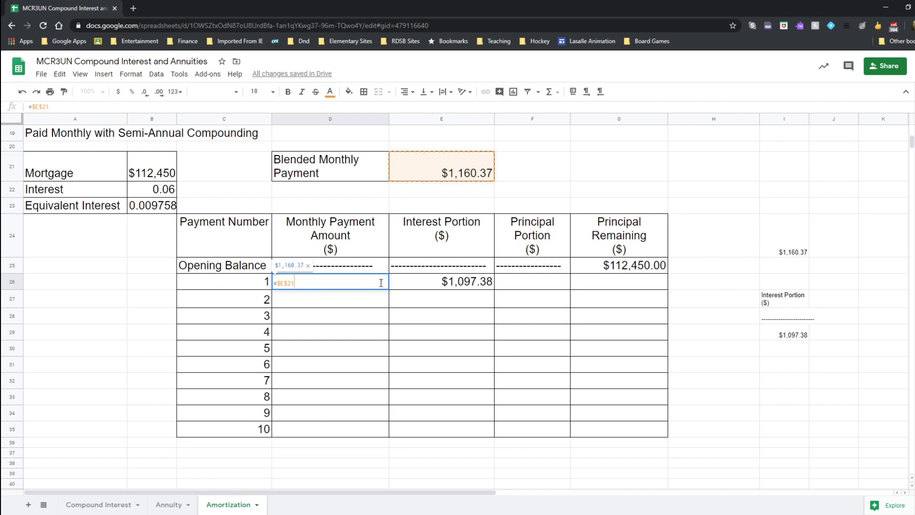
key("Return")
left_click(381, 285)
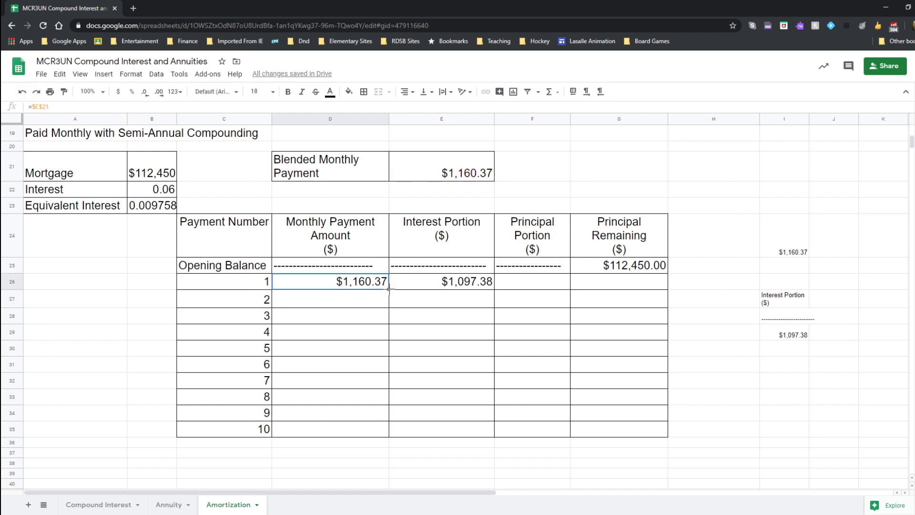
left_click_drag(391, 297, 388, 431)
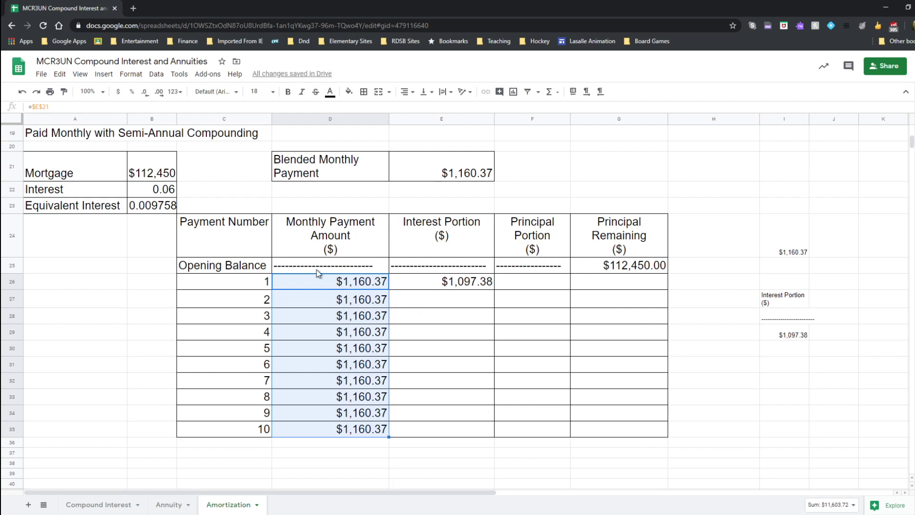
Test the linked payment column by setting the blended monthly payment to 1200, and undo that change
left_click(466, 173)
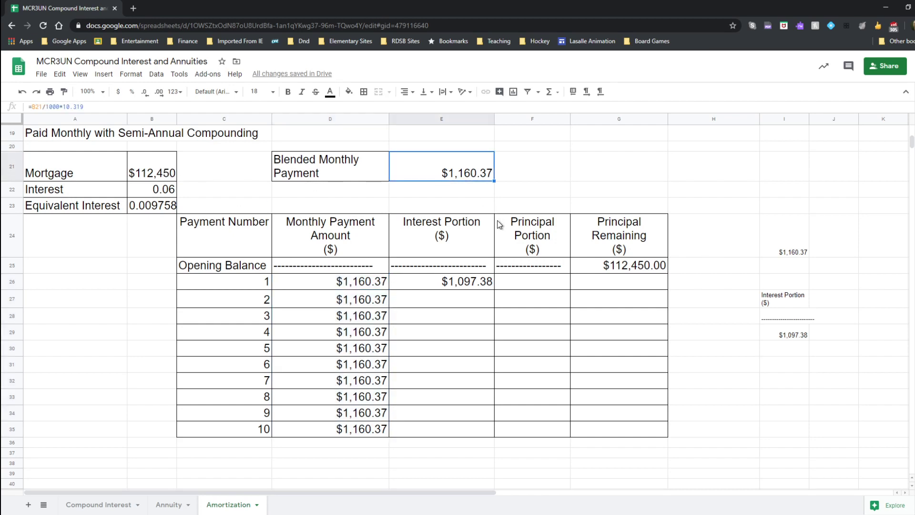
type("1200")
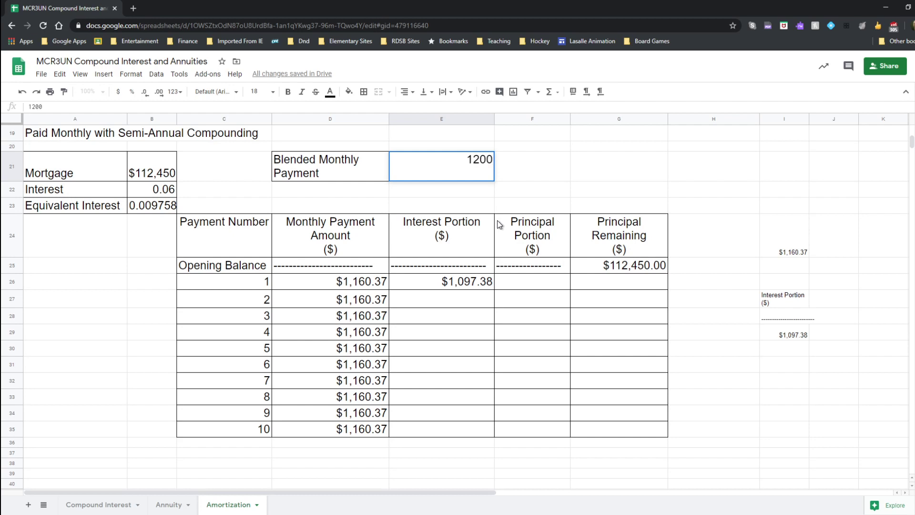
key("Return")
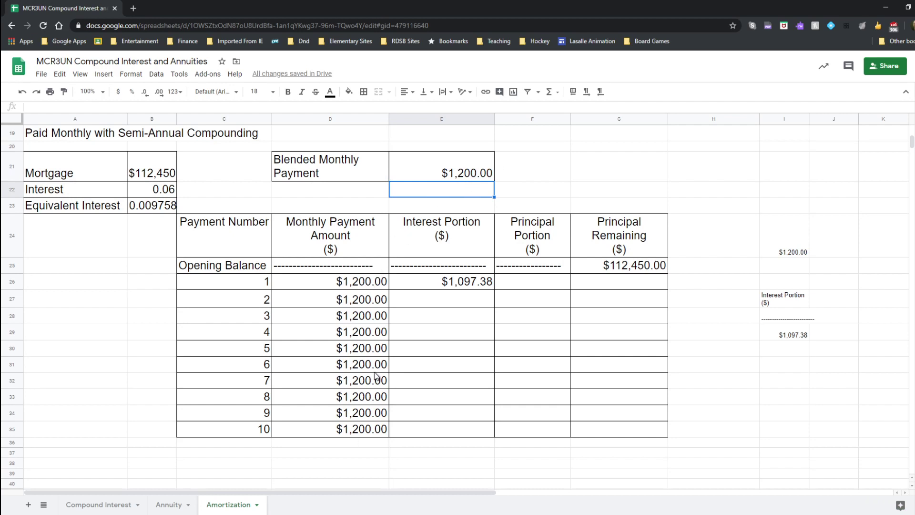
left_click(22, 92)
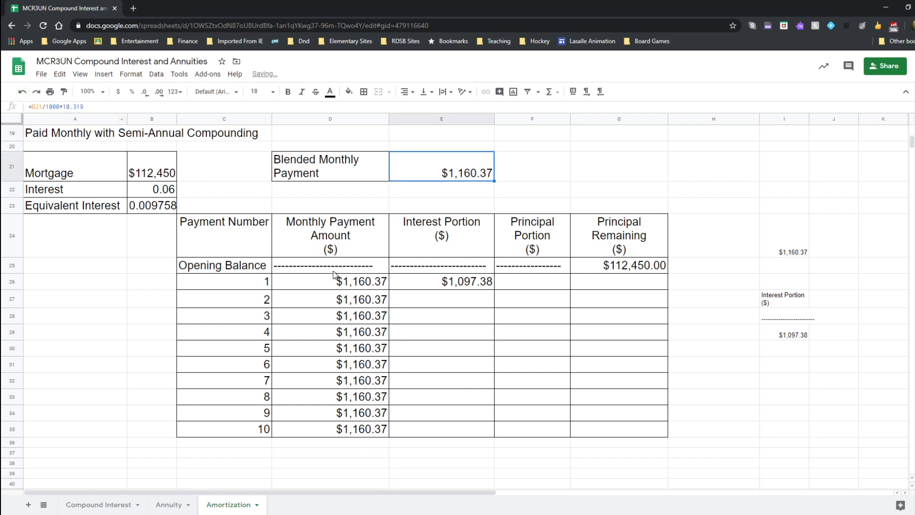
Examine the absolute reference in payment 1's monthly amount formula and leave the formula as it is
left_click(334, 280)
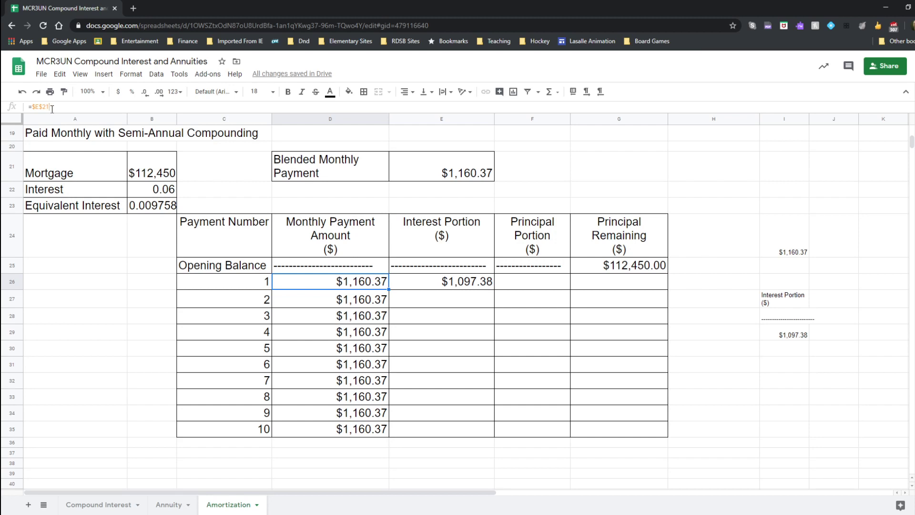
left_click_drag(28, 107, 56, 106)
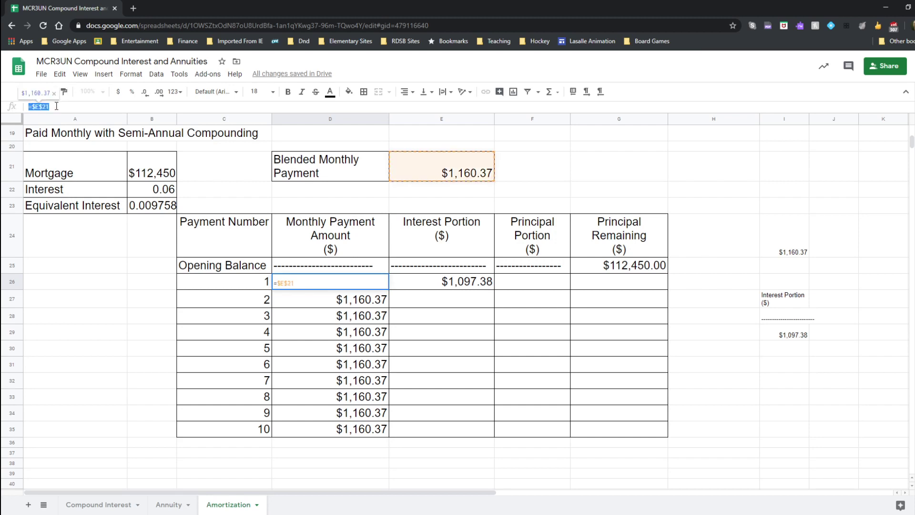
left_click(57, 106)
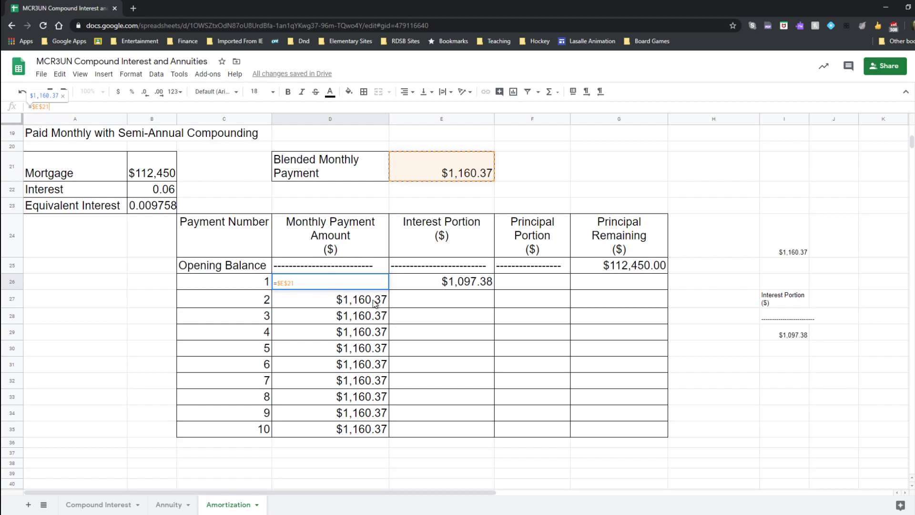
key("Return")
left_click(380, 285)
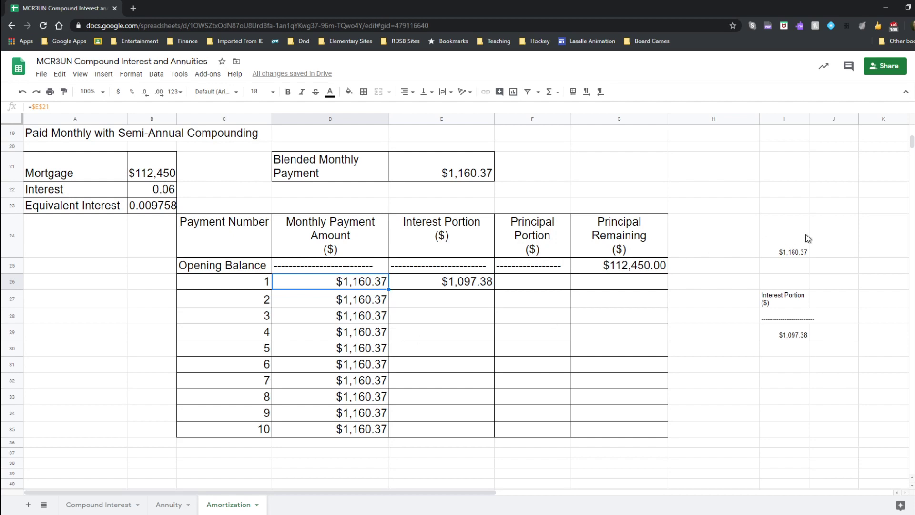
Clear the relative-reference demonstration cells I24 to I31 beside the amortization table
left_click_drag(806, 239, 805, 373)
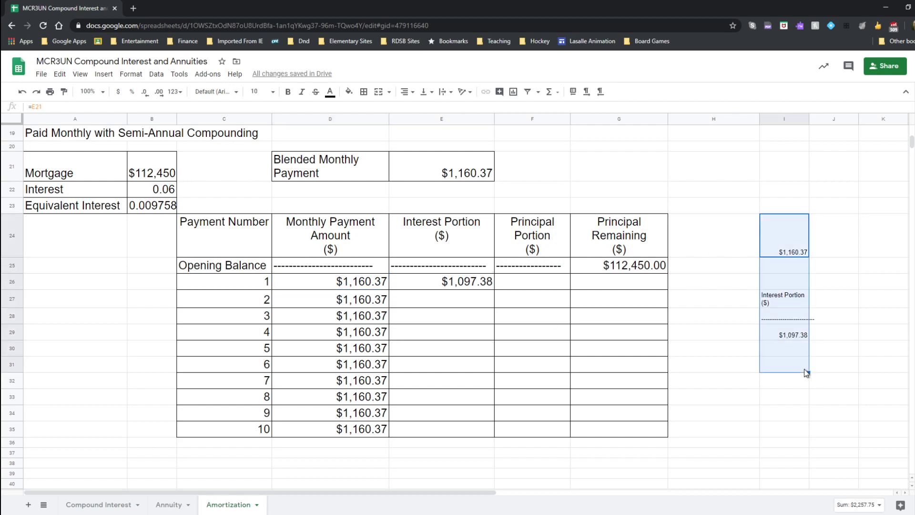
key("Delete")
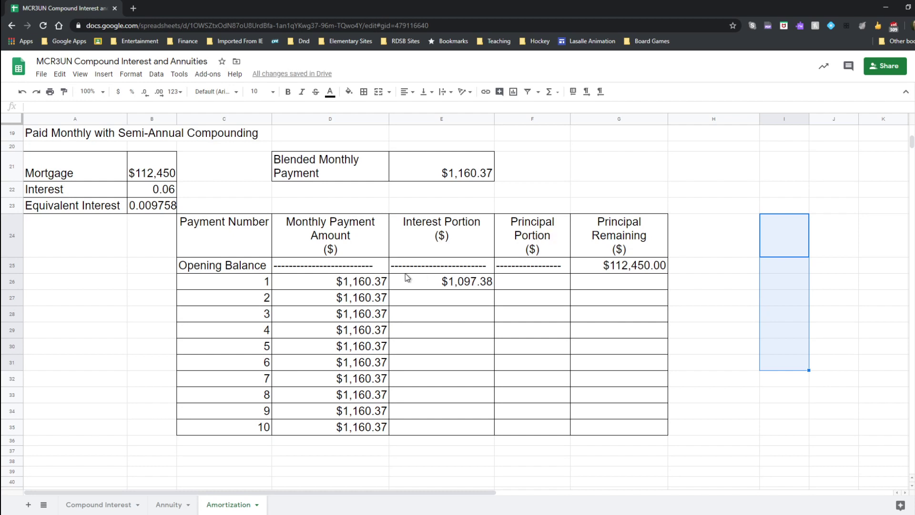
Examine payment 1's interest formula and the principal remaining cells that its relative reference follows down the table
left_click(462, 281)
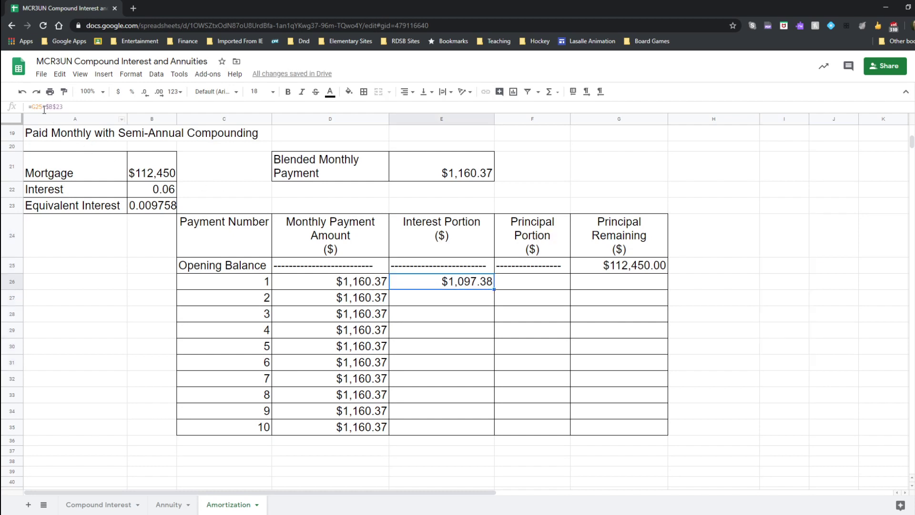
left_click(628, 266)
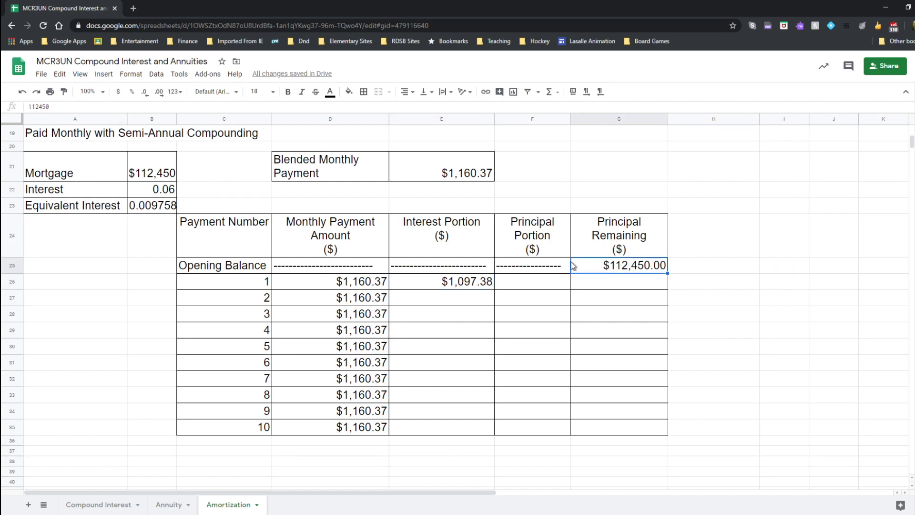
left_click(476, 281)
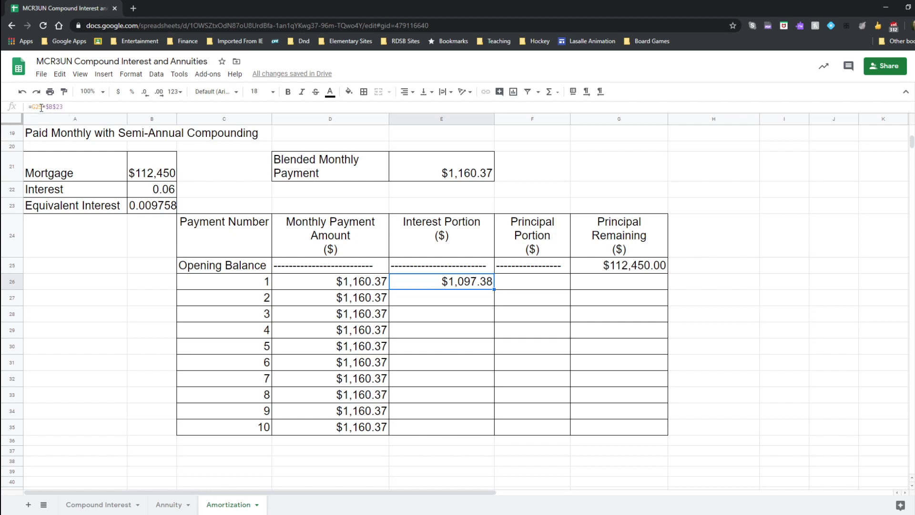
left_click(624, 271)
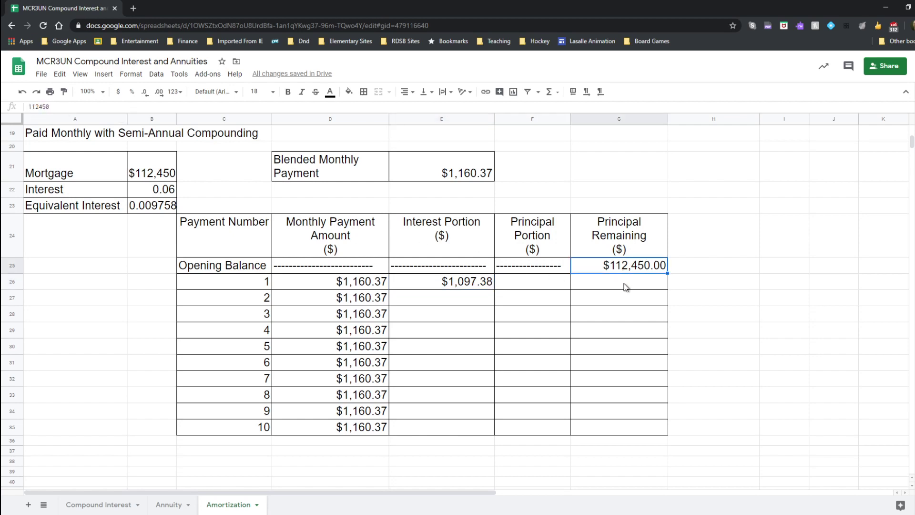
left_click(625, 286)
left_click(624, 300)
left_click(626, 316)
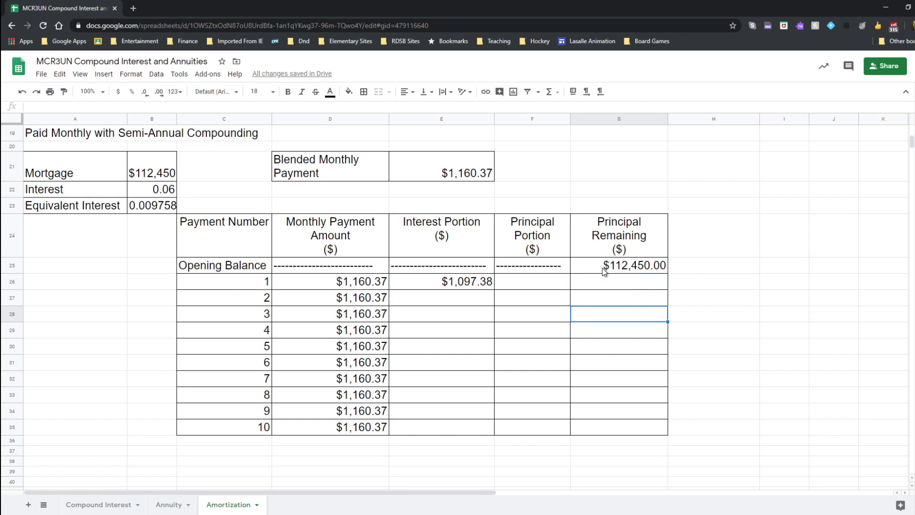
left_click(476, 282)
Enter the formula =D26-E26 for payment 1's principal portion, subtracting the interest from the monthly payment
left_click(539, 286)
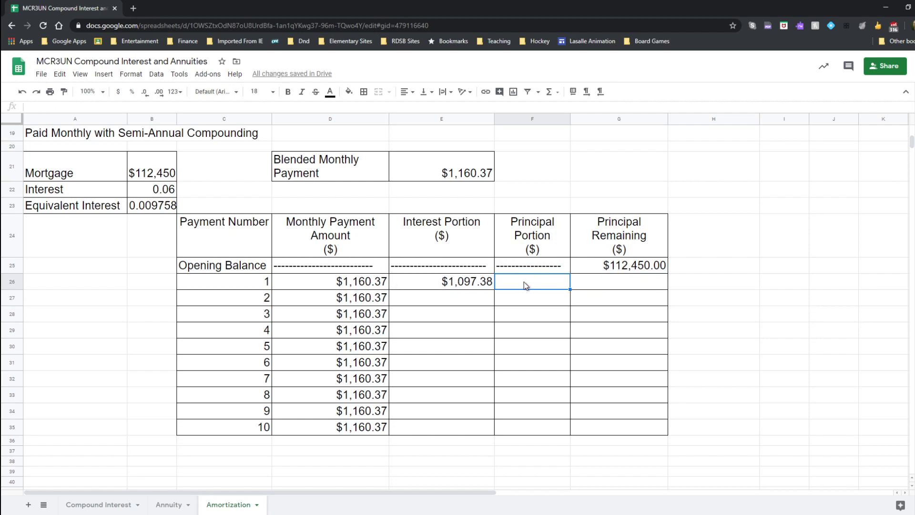
left_click(378, 283)
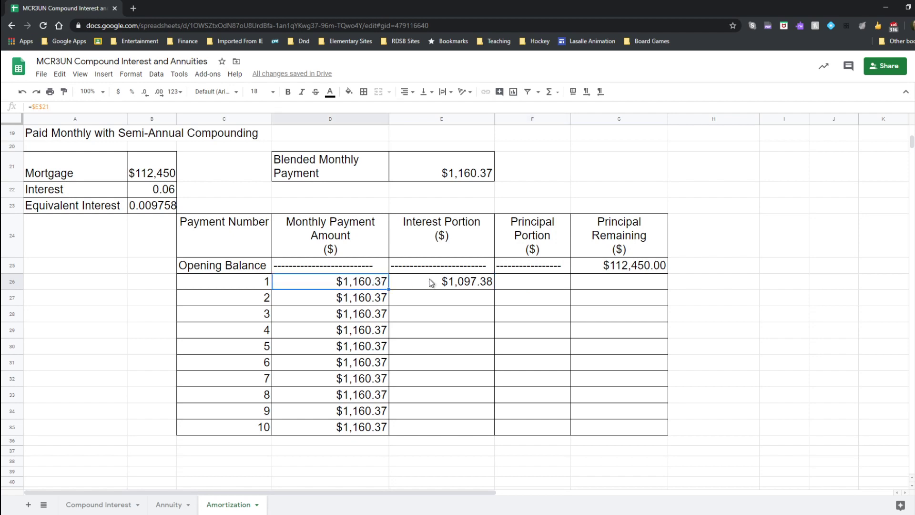
left_click(433, 283)
left_click(525, 285)
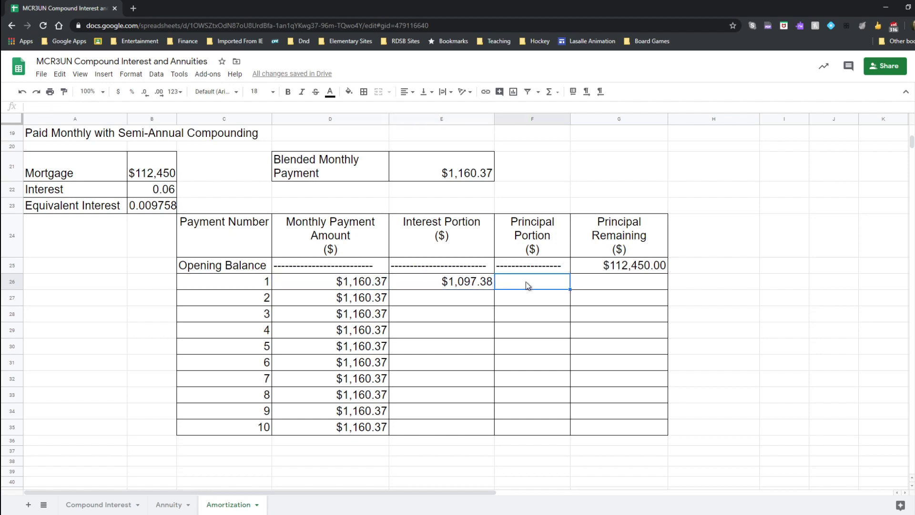
type("-")
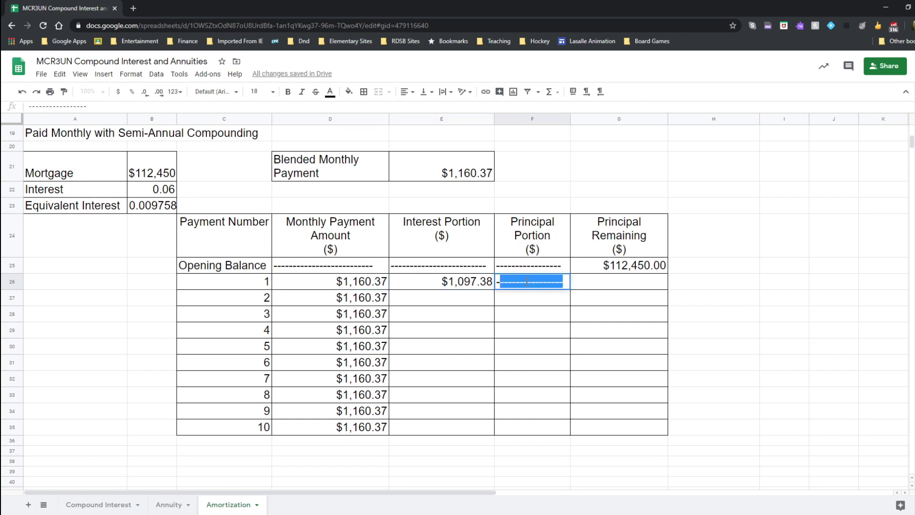
key("BackSpace")
key("BackSpace")
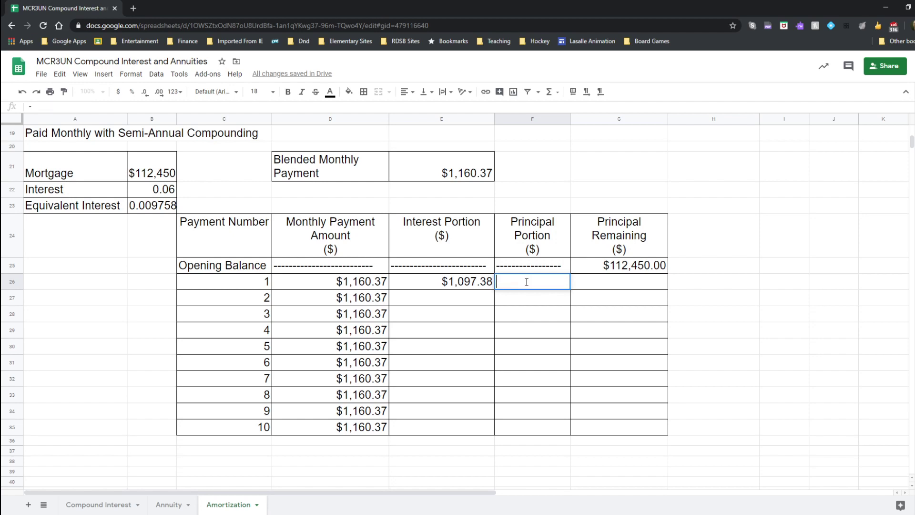
type("=")
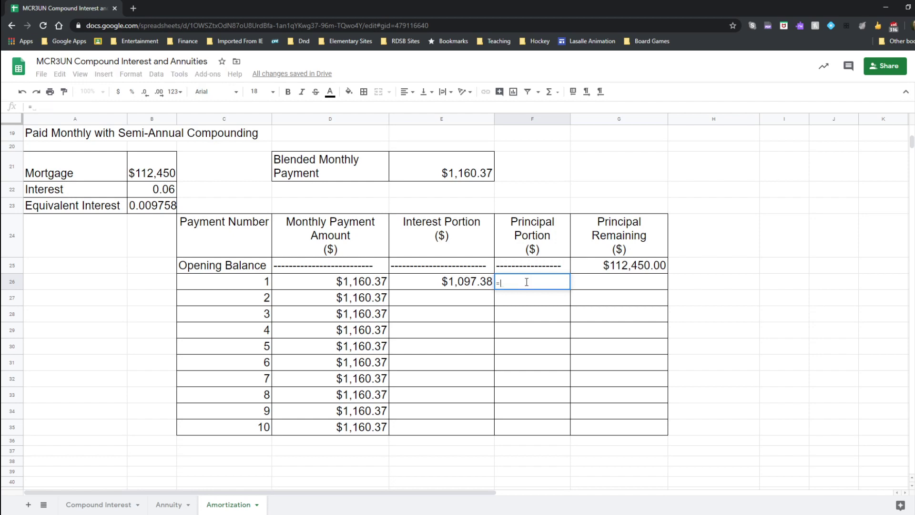
key("Left")
key("Left")
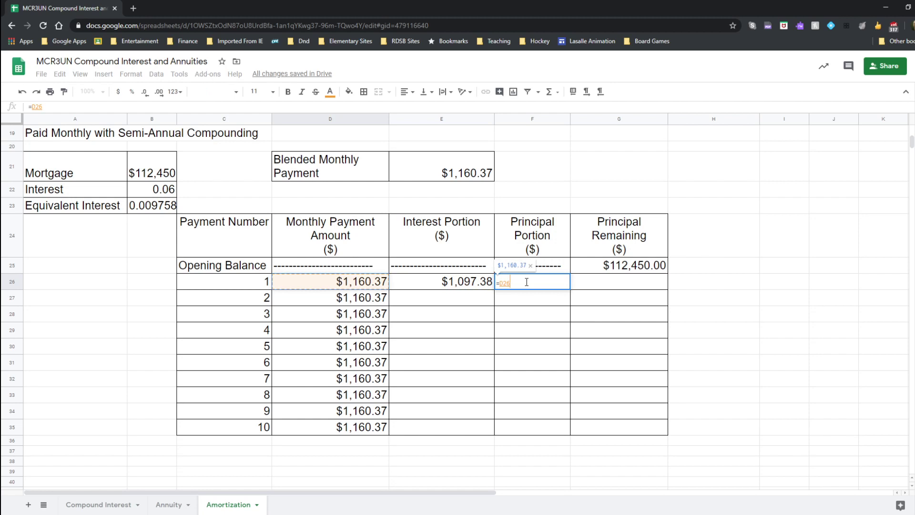
type("-")
key("Left")
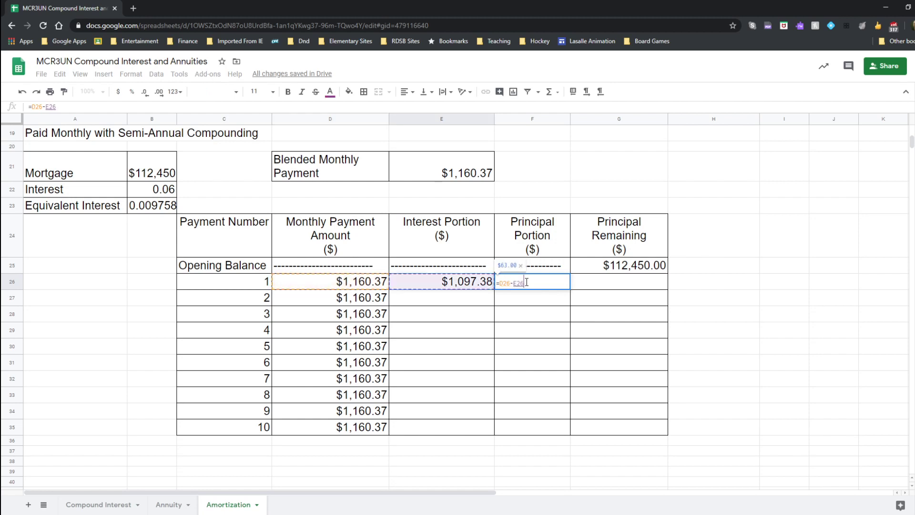
key("Return")
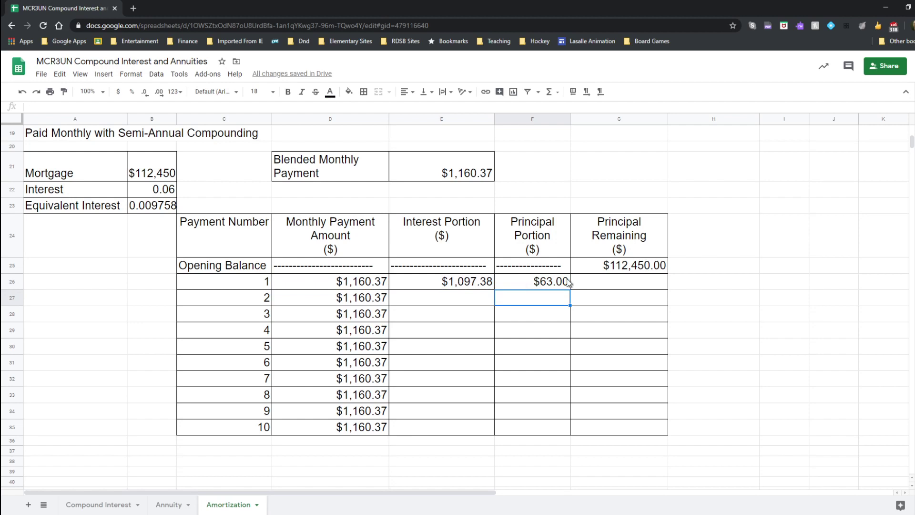
Enter the formula =G25-F26 for payment 1's principal remaining, subtracting the principal portion from the opening balance
left_click(601, 287)
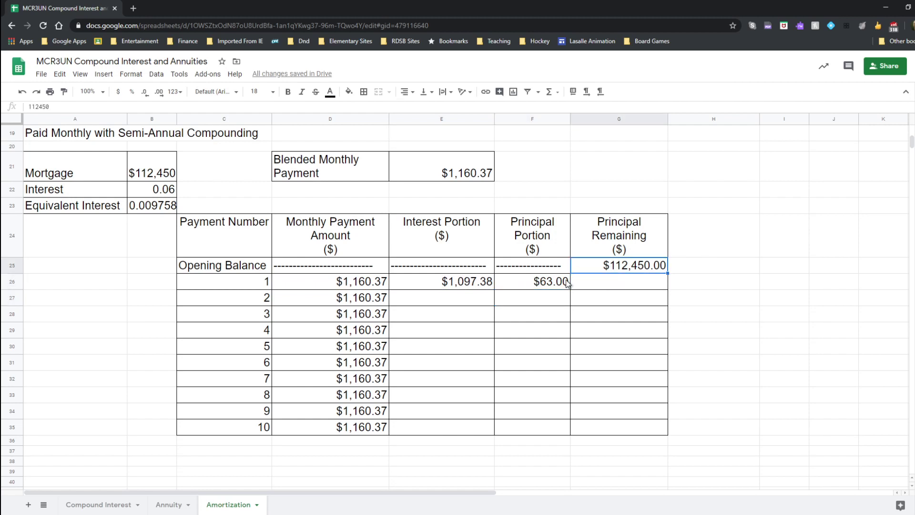
left_click(560, 285)
left_click(614, 283)
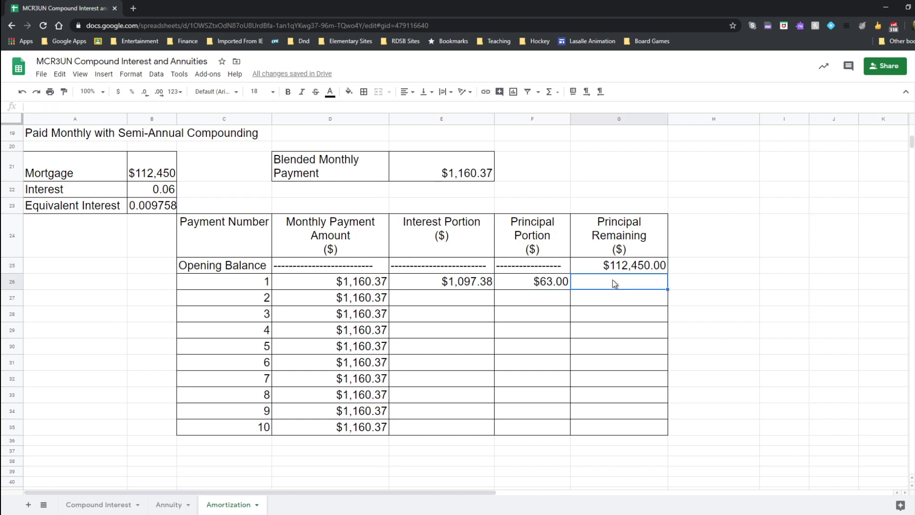
type("=")
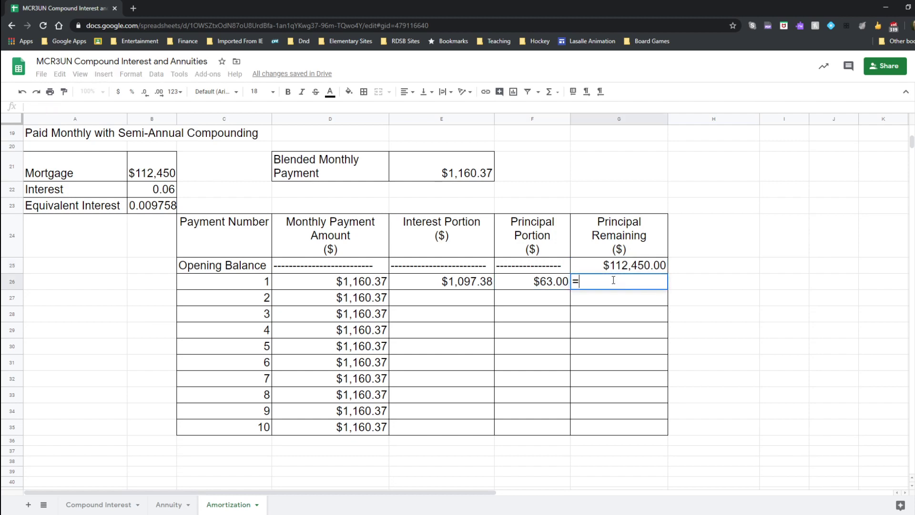
key("Up")
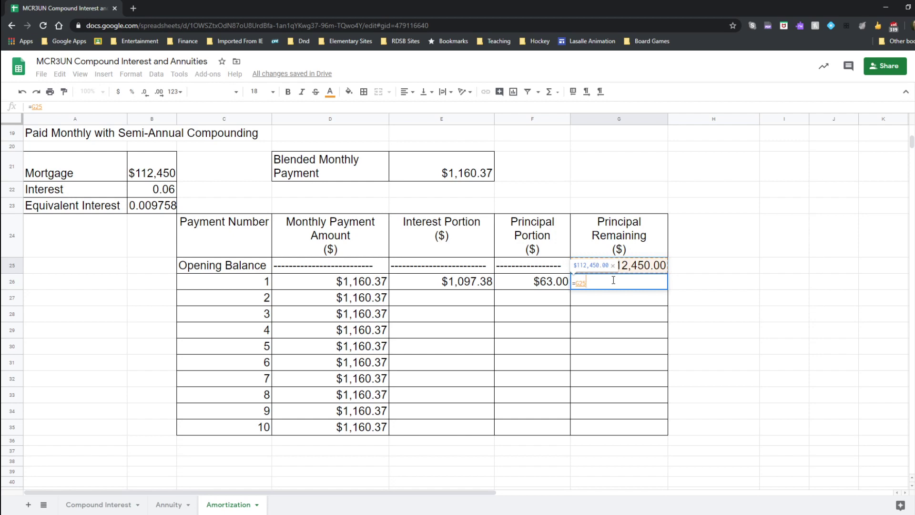
type("-")
key("Left")
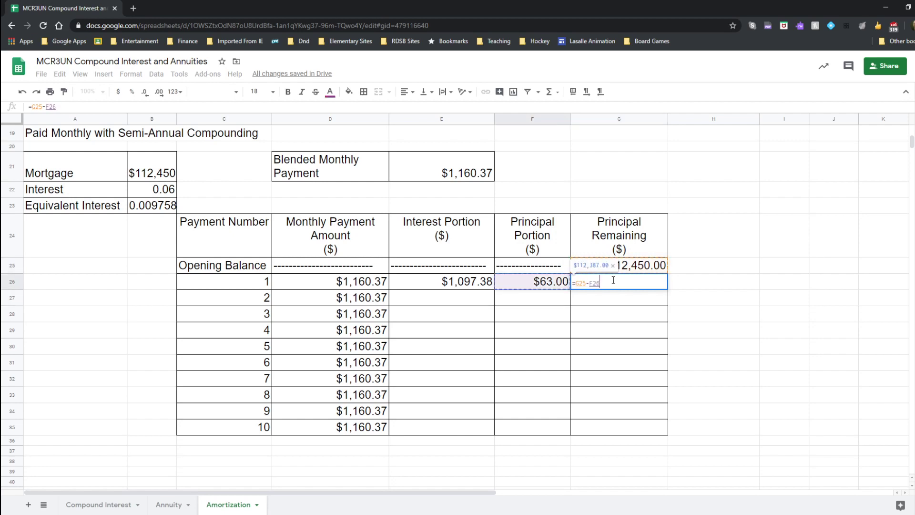
key("Return")
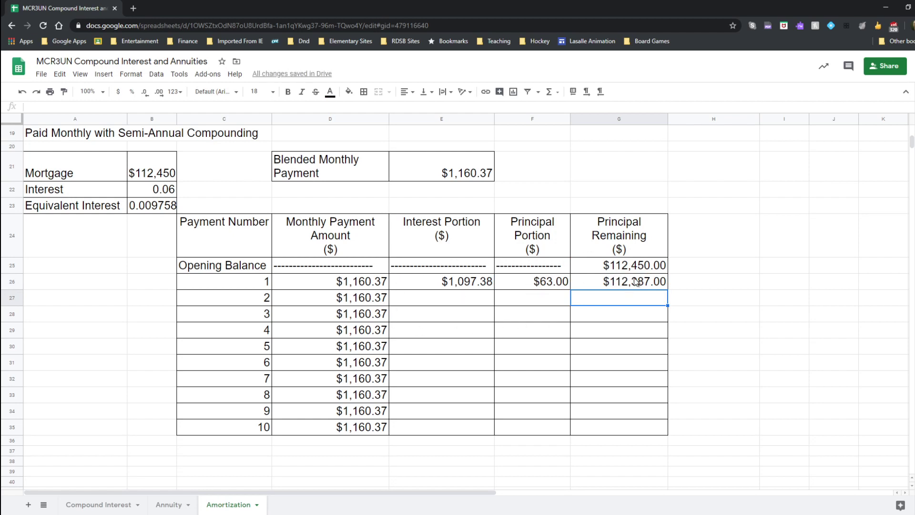
Fill payment 1's interest, principal portion and principal remaining formulas down to payment 10, and clear the stray values in cells I32 to I35
left_click(489, 285)
left_click_drag(489, 285, 666, 427)
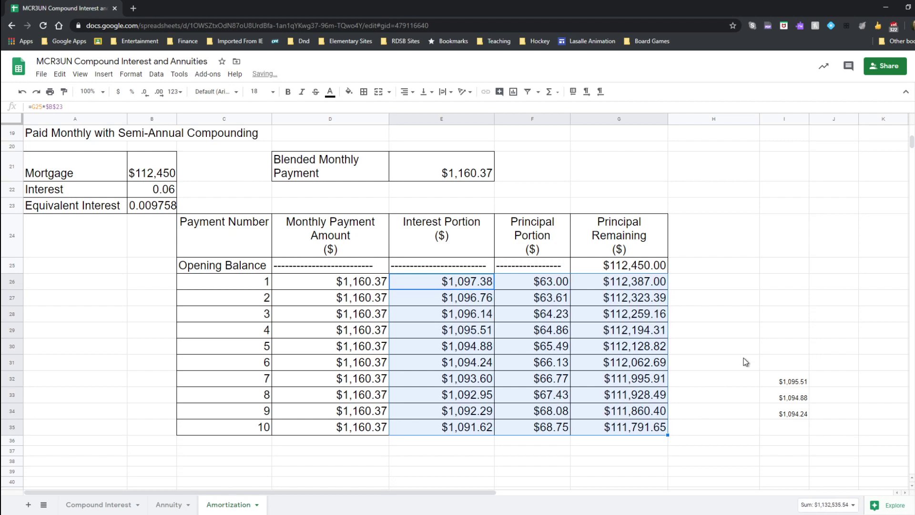
left_click_drag(789, 382, 787, 434)
key("Delete")
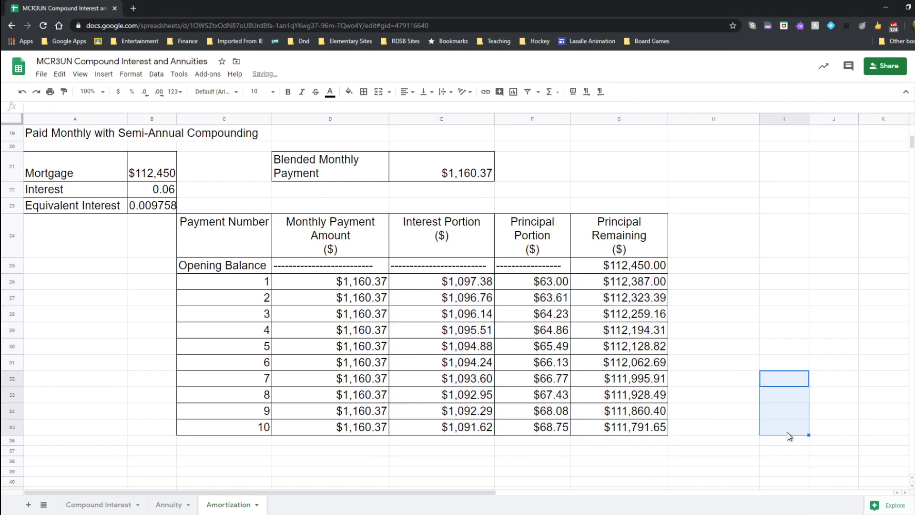
left_click(795, 299)
Calculate the total number of monthly payments over 25 years in cell A26 with the formula =12*25
scroll(752, 297, "down", 2)
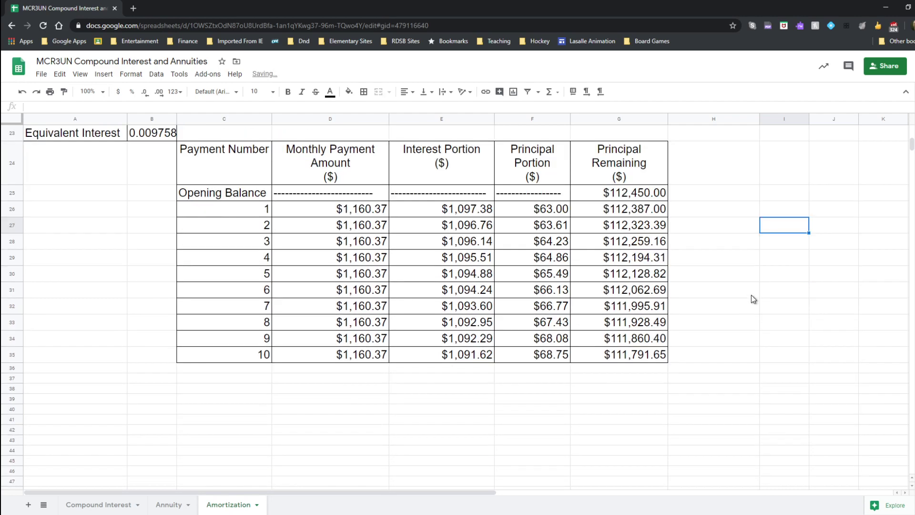
scroll(749, 296, "up", 3)
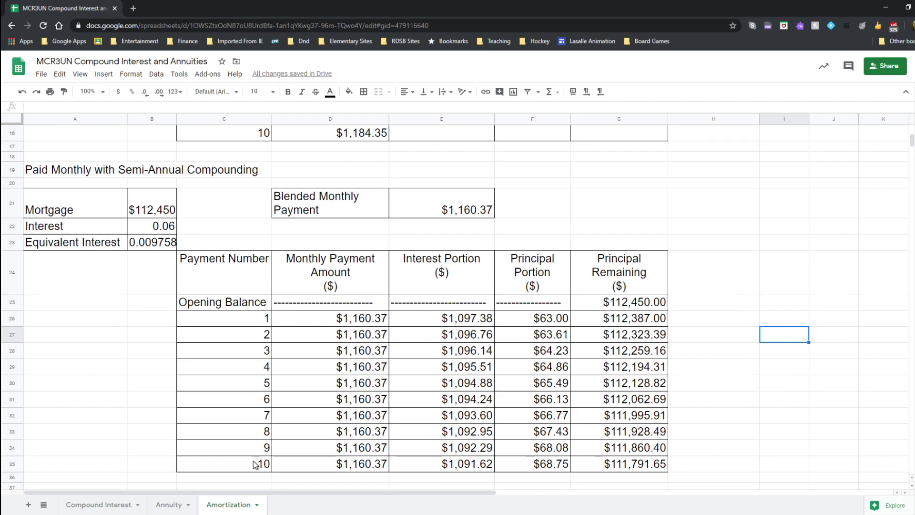
left_click(83, 318)
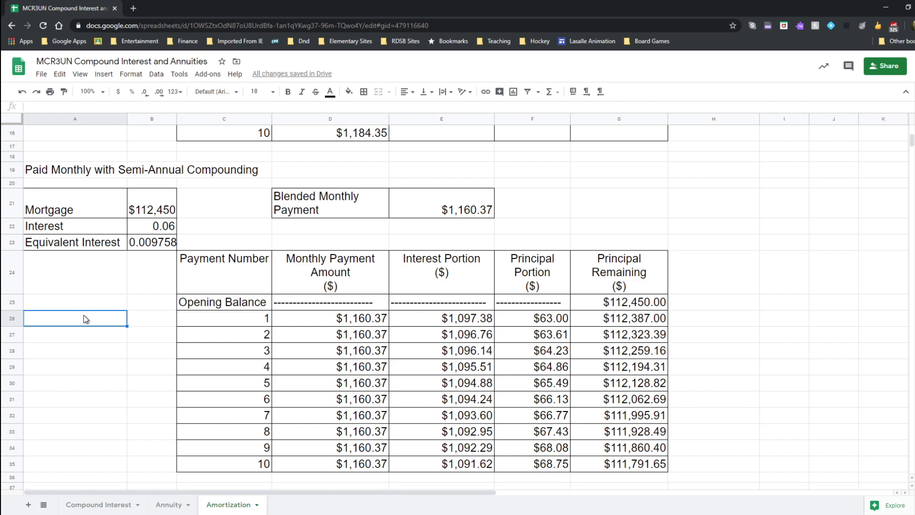
type("=")
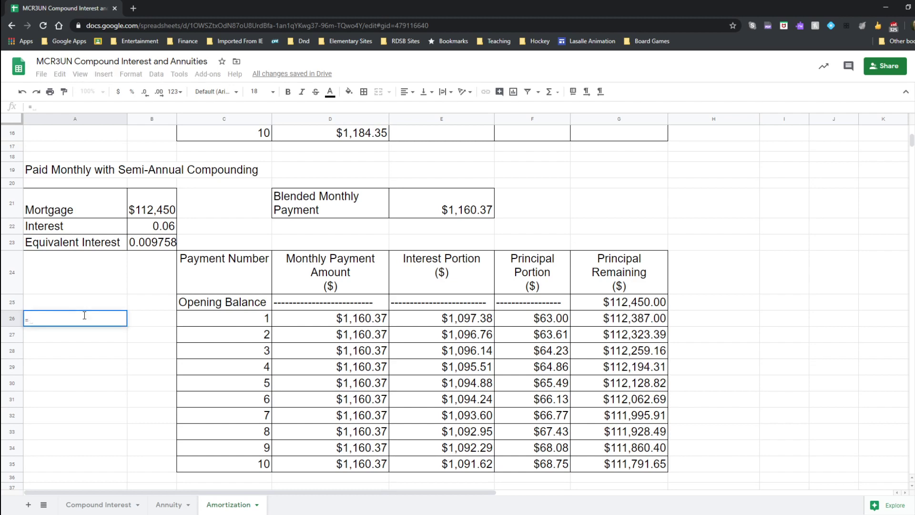
type("12")
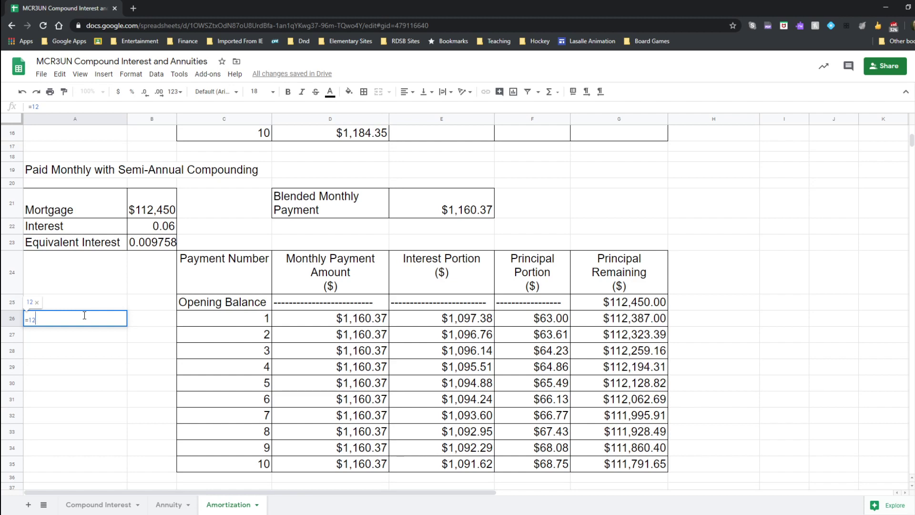
type("*25")
key("Return")
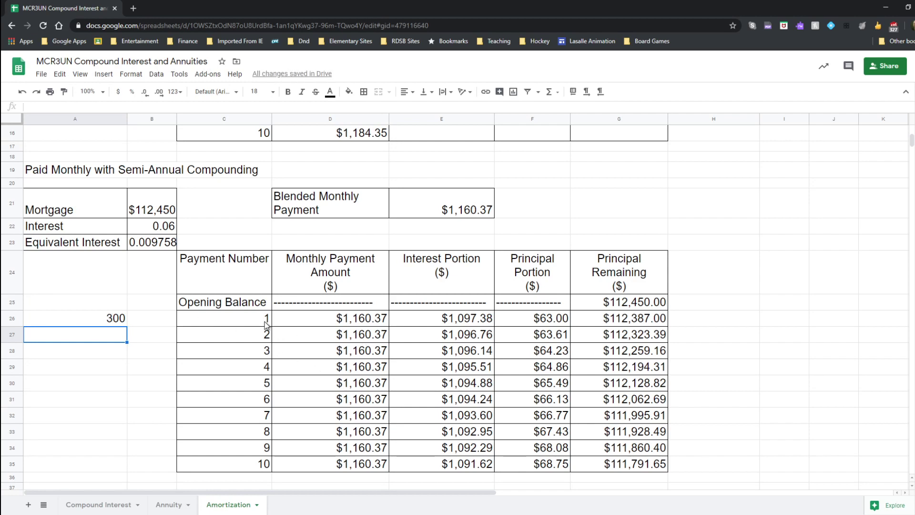
Extend the amortization table to payment 30 by filling the complete rows for payments 7 to 10 downward
left_click_drag(264, 319, 615, 453)
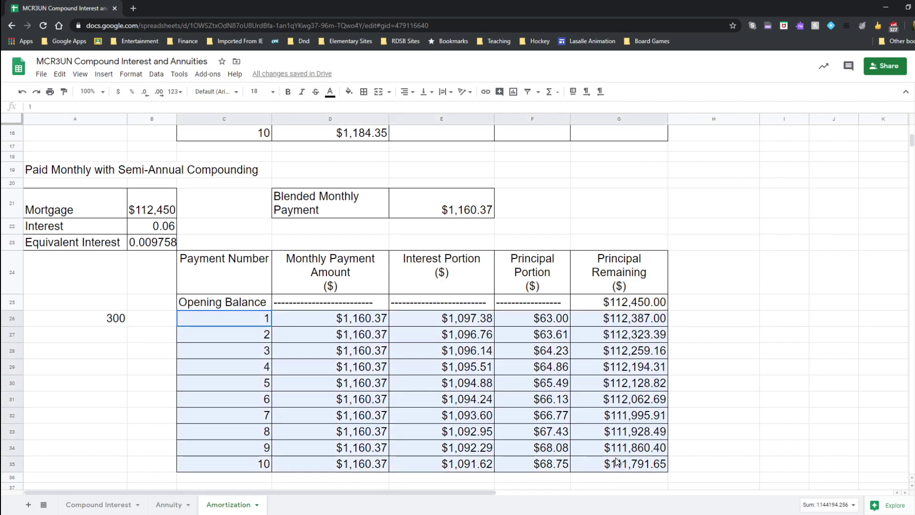
left_click(309, 400)
left_click_drag(255, 421, 618, 464)
scroll(585, 381, "down", 4)
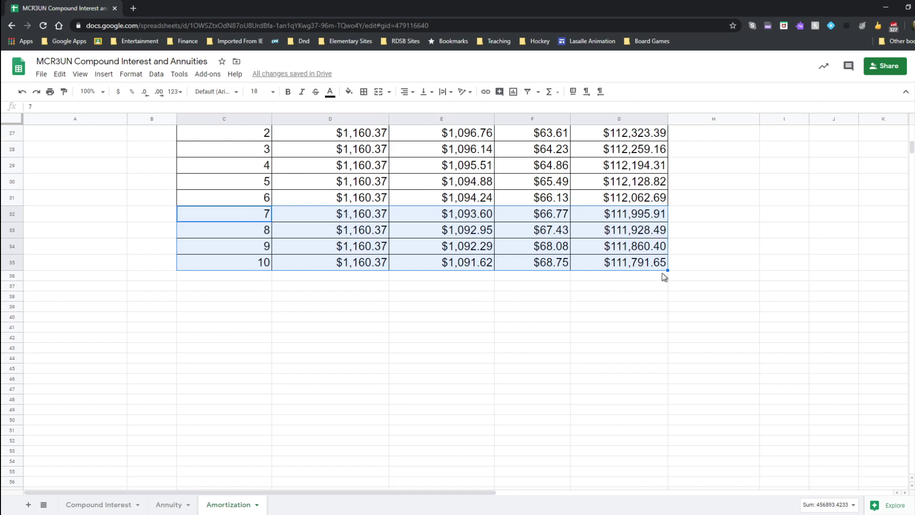
left_click_drag(668, 270, 666, 470)
scroll(427, 375, "down", 3)
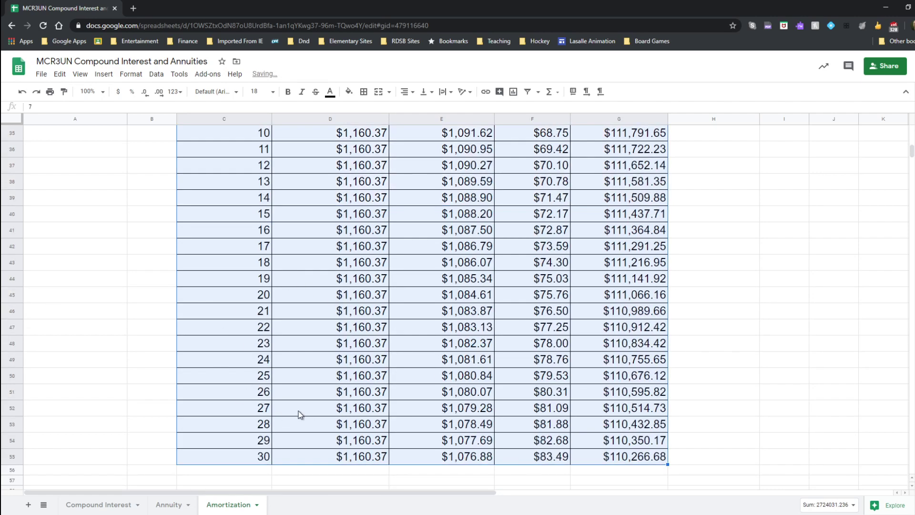
Continue filling the payment numbers and formulas down from payment 30 until the table extends to payment 333
scroll(302, 409, "up", 4)
scroll(544, 330, "down", 4)
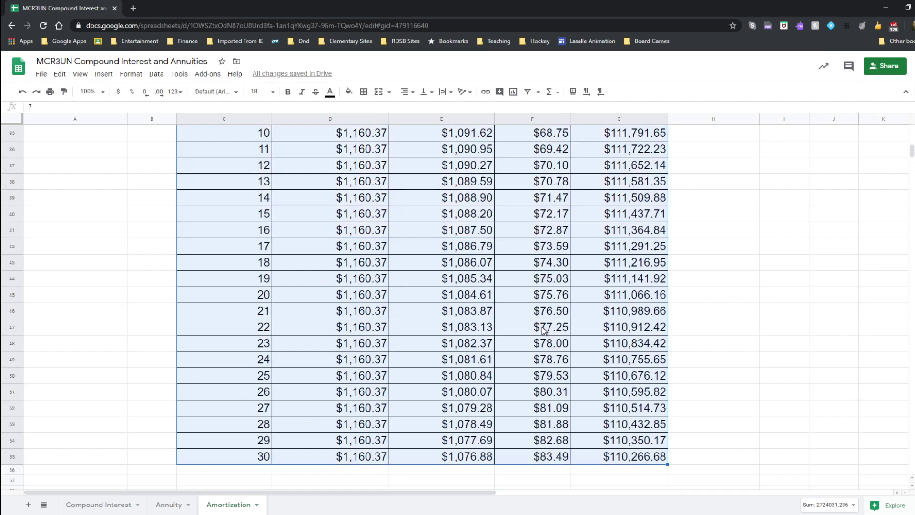
scroll(543, 330, "down", 4)
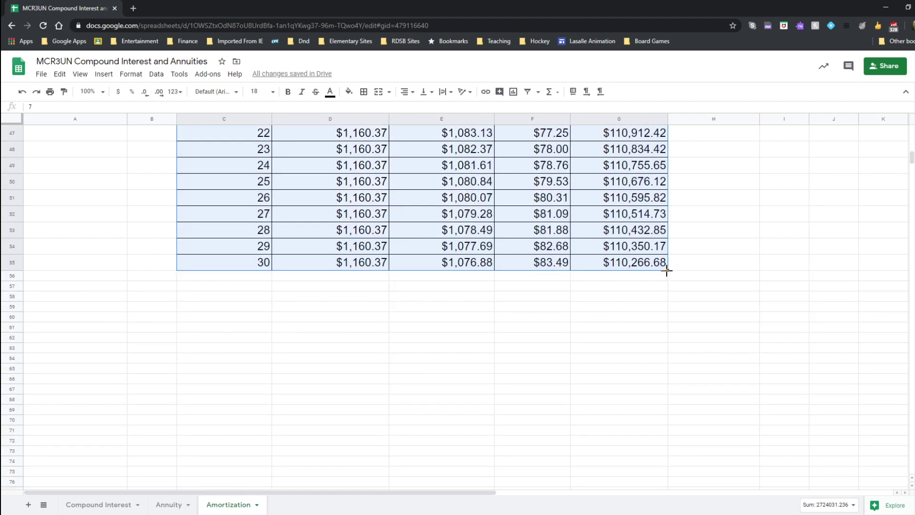
left_click_drag(666, 271, 658, 381)
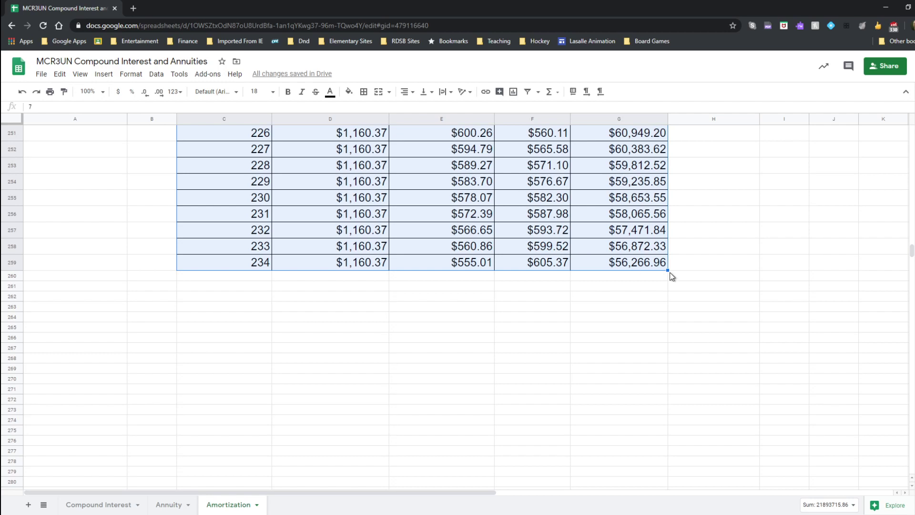
left_click_drag(667, 271, 657, 435)
scroll(652, 420, "down", 2)
scroll(651, 410, "down", 5)
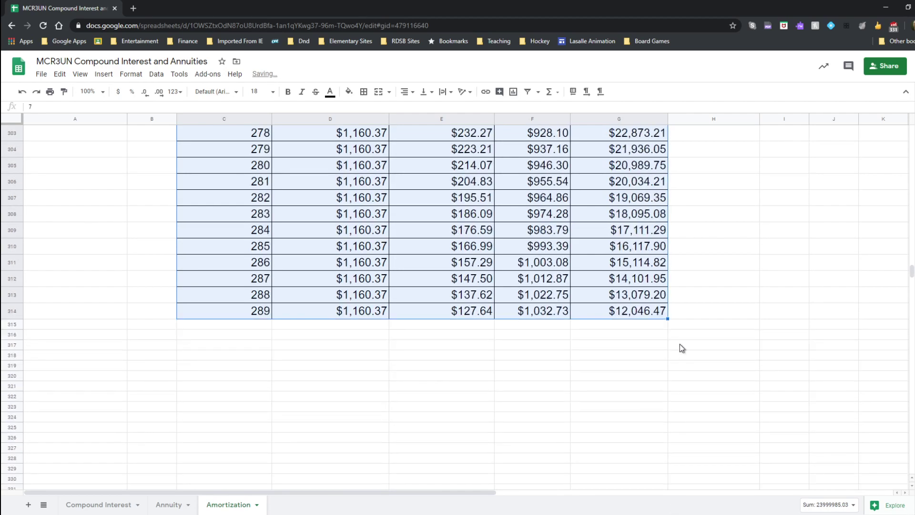
left_click_drag(668, 318, 663, 431)
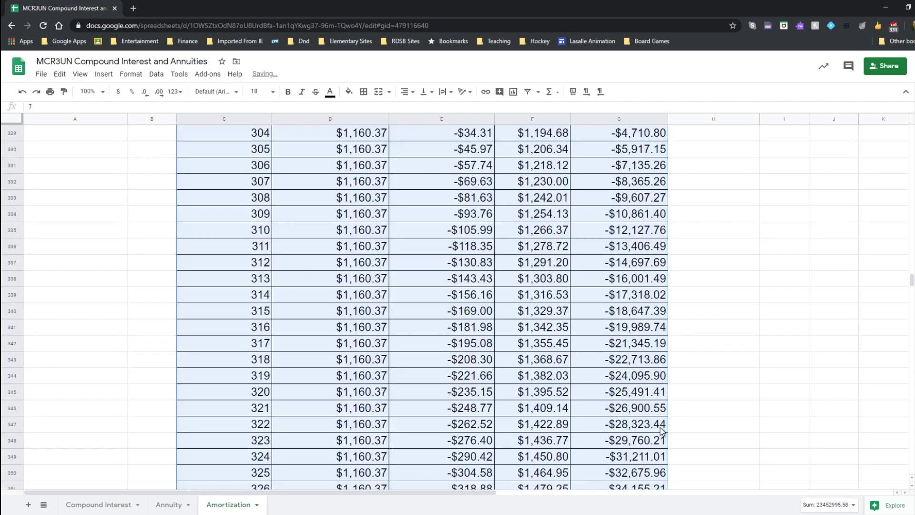
Clear the contents of all table rows from payment 301 onward, ending the schedule at payment 300
scroll(363, 255, "up", 2)
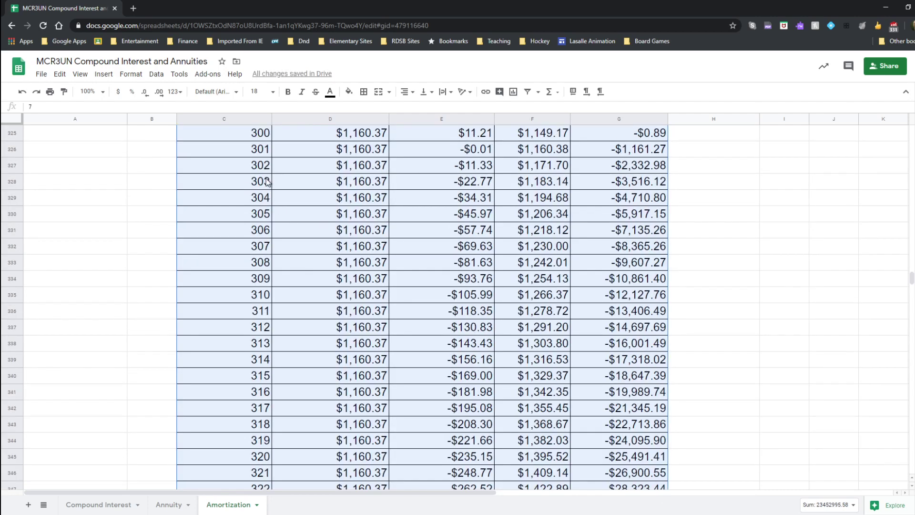
left_click_drag(257, 151, 614, 498)
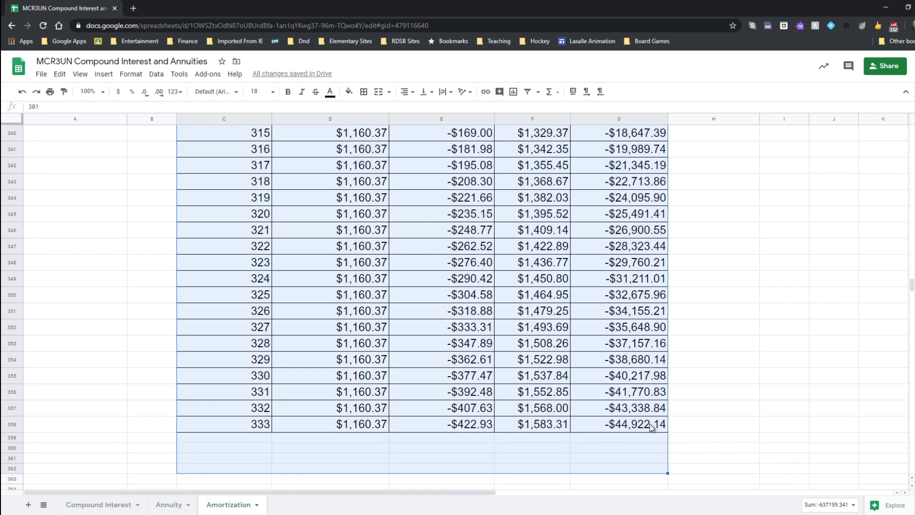
key("Delete")
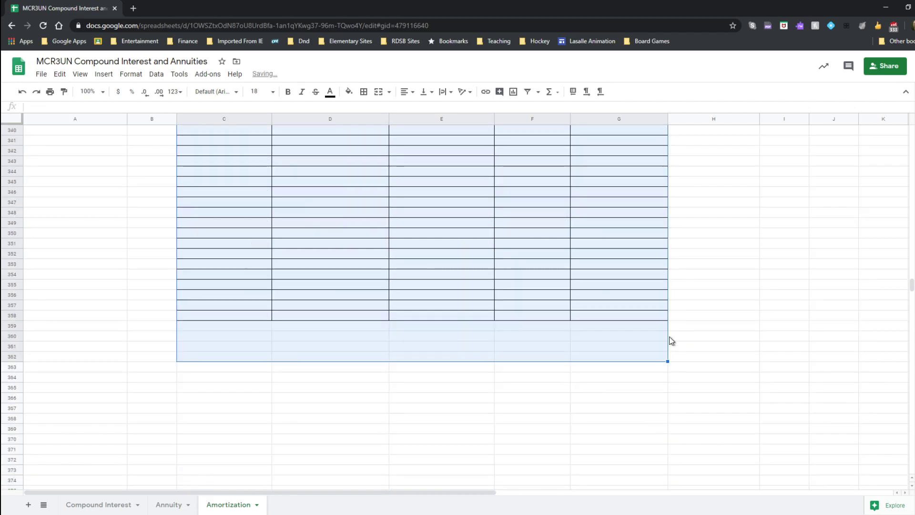
Examine the interest portion, principal portion and principal remaining formulas of the final payment, number 300
scroll(649, 342, "up", 10)
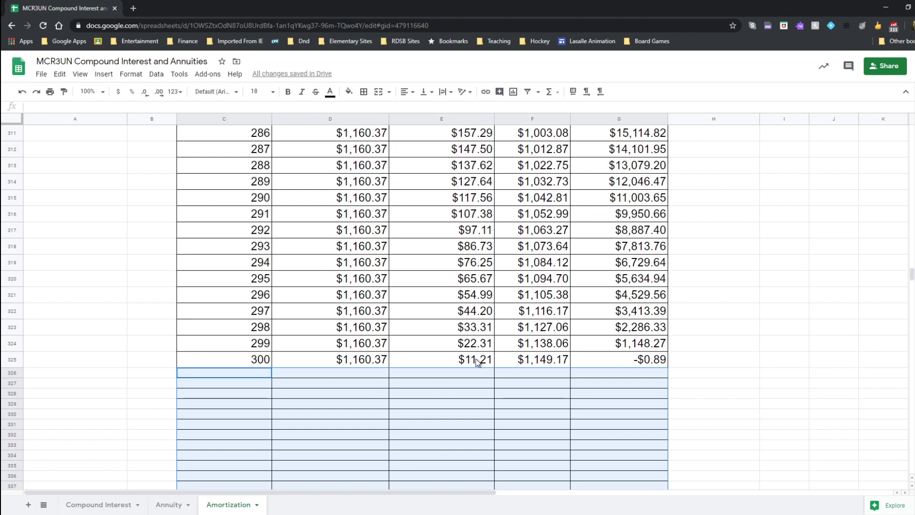
left_click(475, 359)
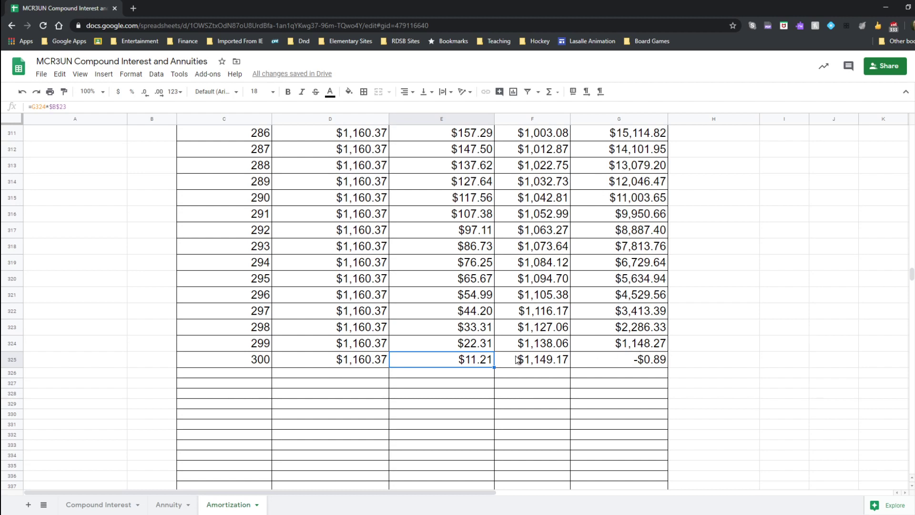
left_click(543, 360)
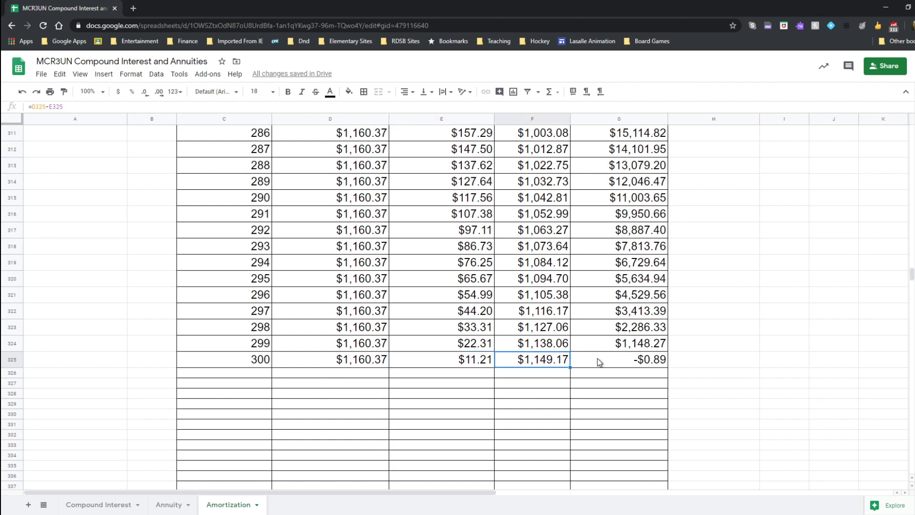
left_click(654, 361)
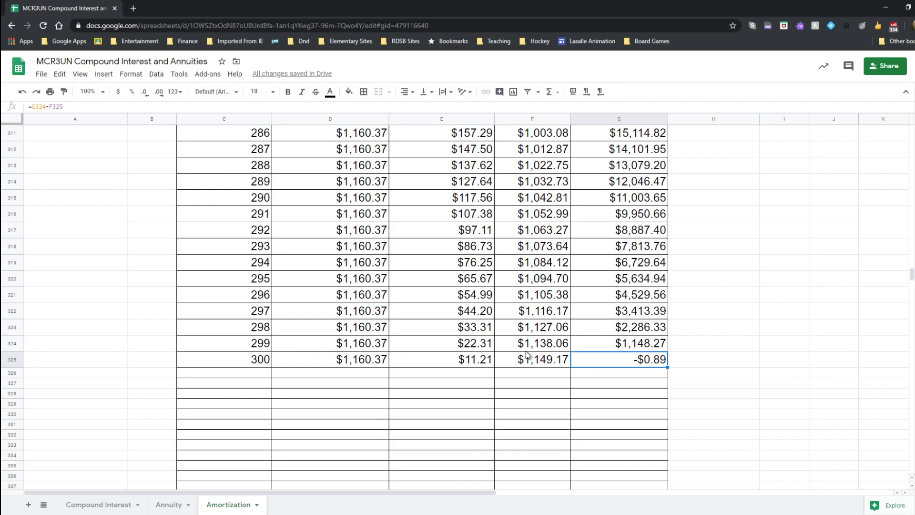
Review the amortization schedule from payment 300 back to payment 1 and inspect payment 1's monthly amount formula
scroll(469, 337, "up", 13)
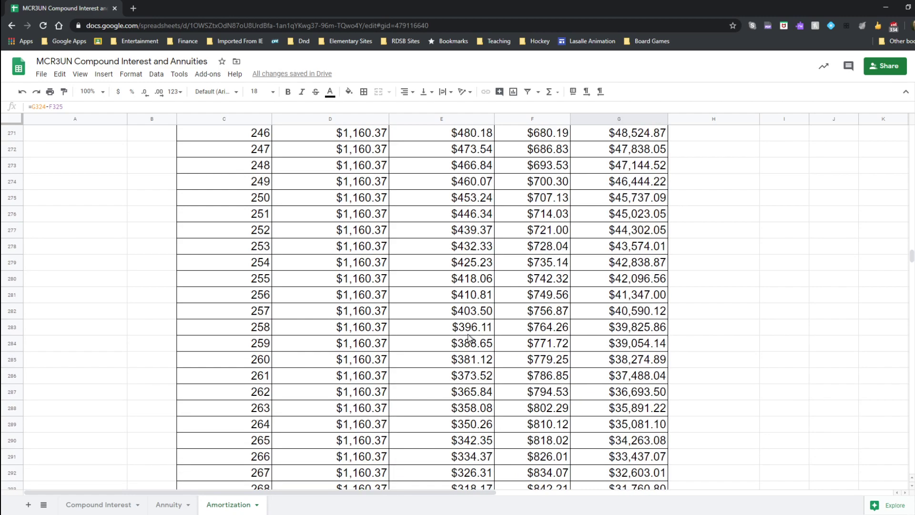
scroll(468, 336, "up", 20)
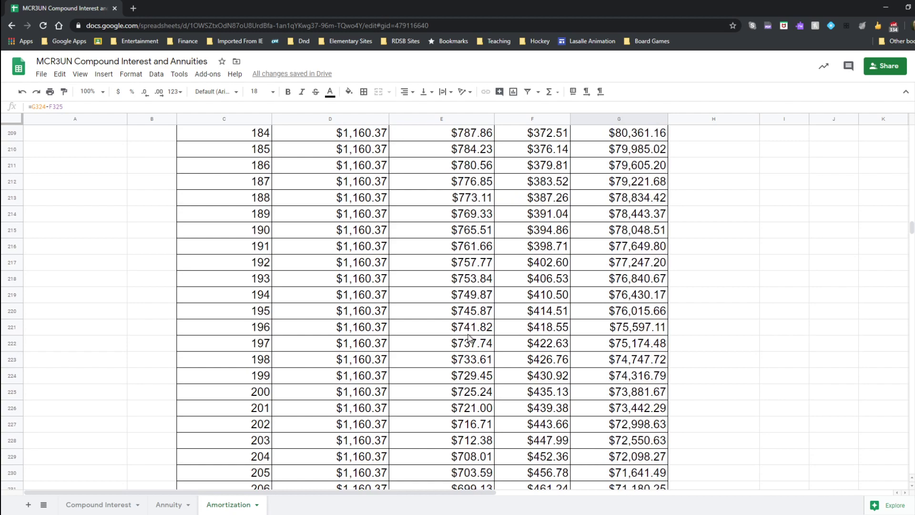
scroll(469, 337, "up", 20)
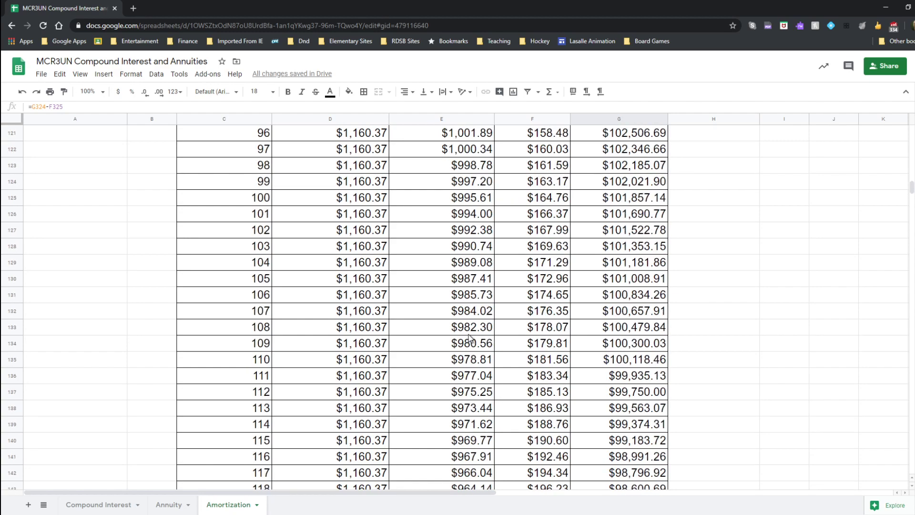
scroll(468, 336, "up", 20)
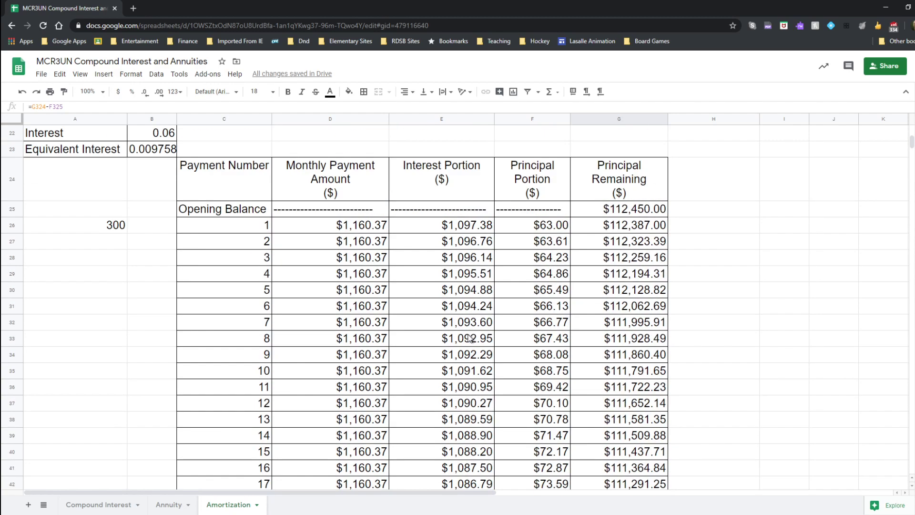
scroll(469, 337, "up", 1)
scroll(469, 337, "down", 2)
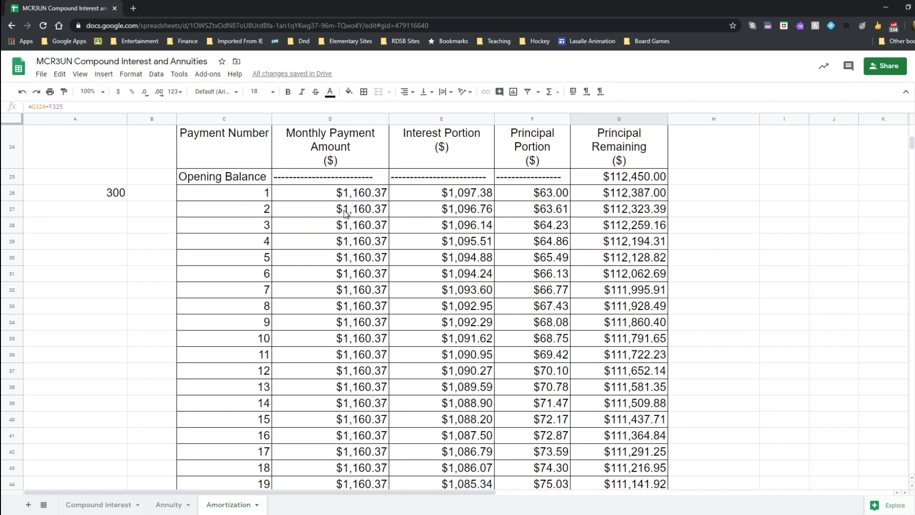
left_click(351, 192)
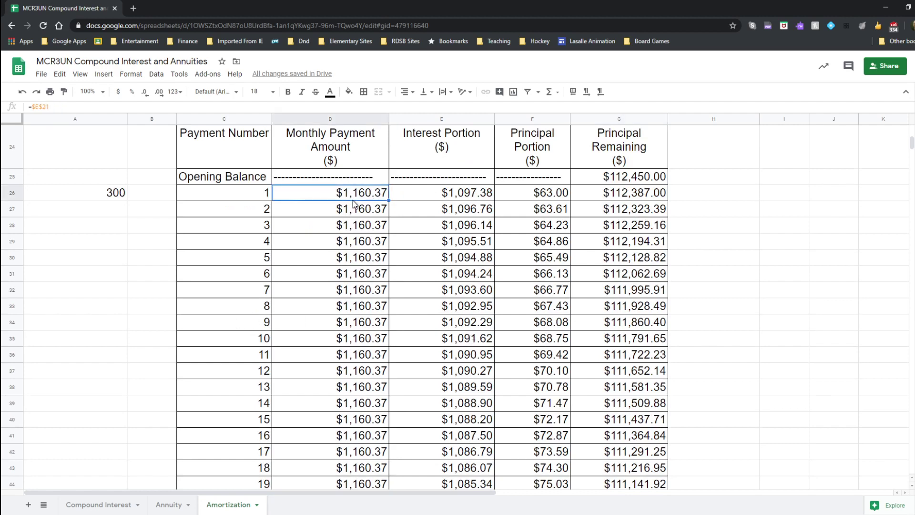
Calculate the total amount paid over the mortgage in cell A27 with the formula =300*D26
left_click(88, 213)
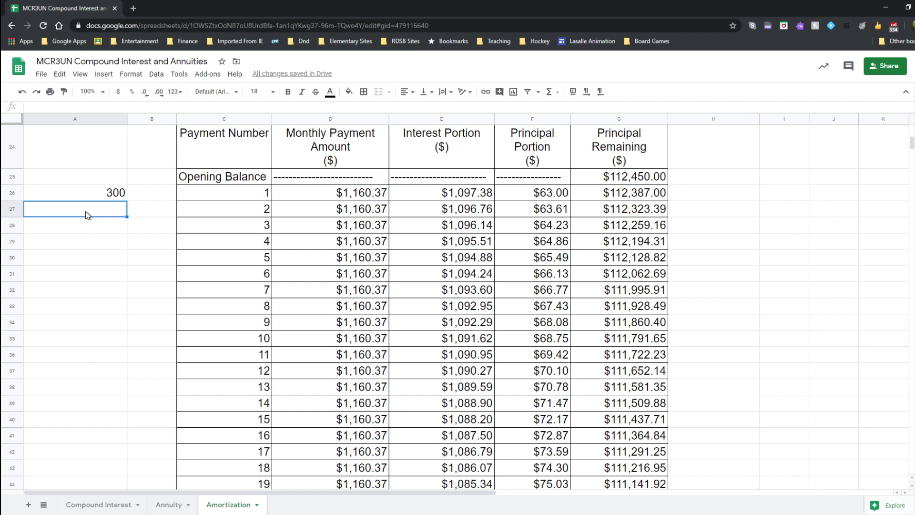
type("=300")
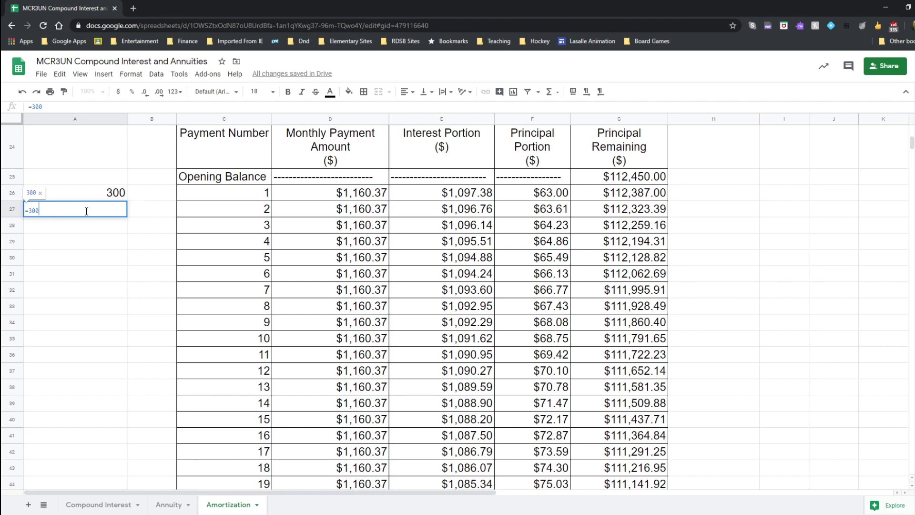
type("*")
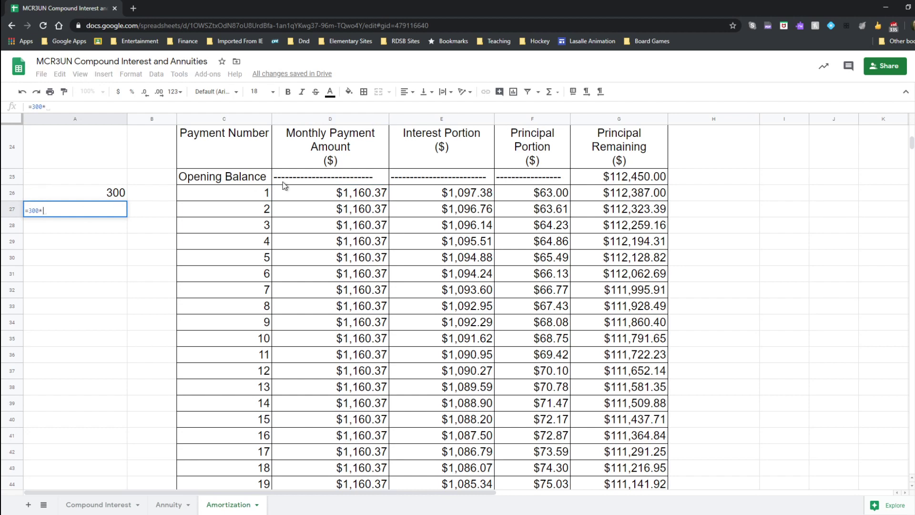
left_click(321, 193)
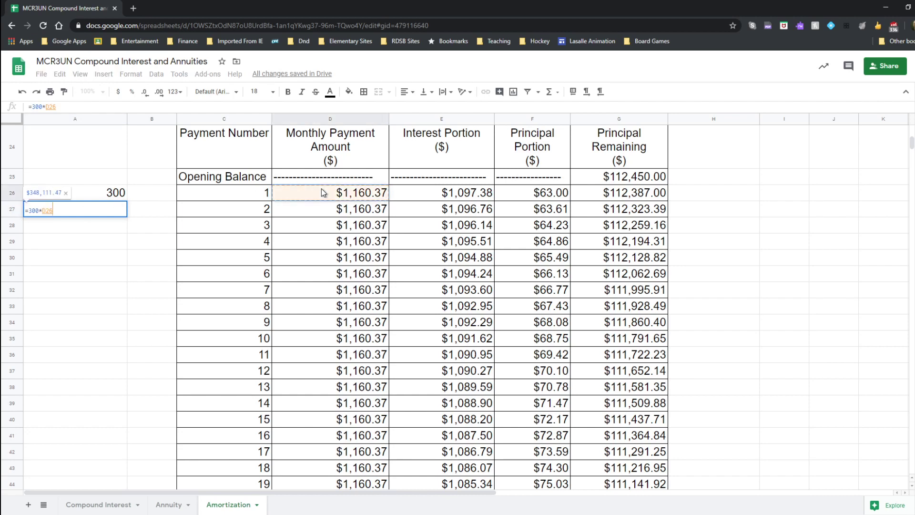
key("Return")
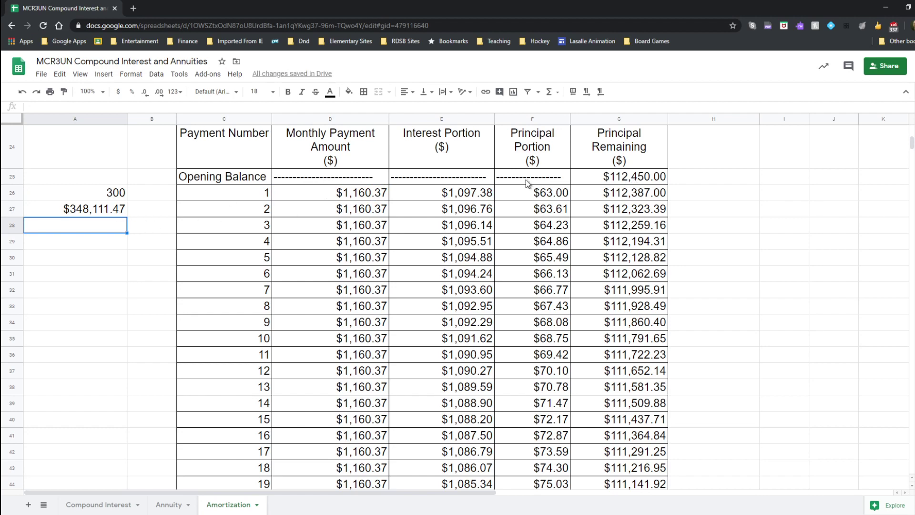
Review the total-paid formula against the early payments of the semi-annual schedule, and return to the monthly compounding table
left_click(64, 202)
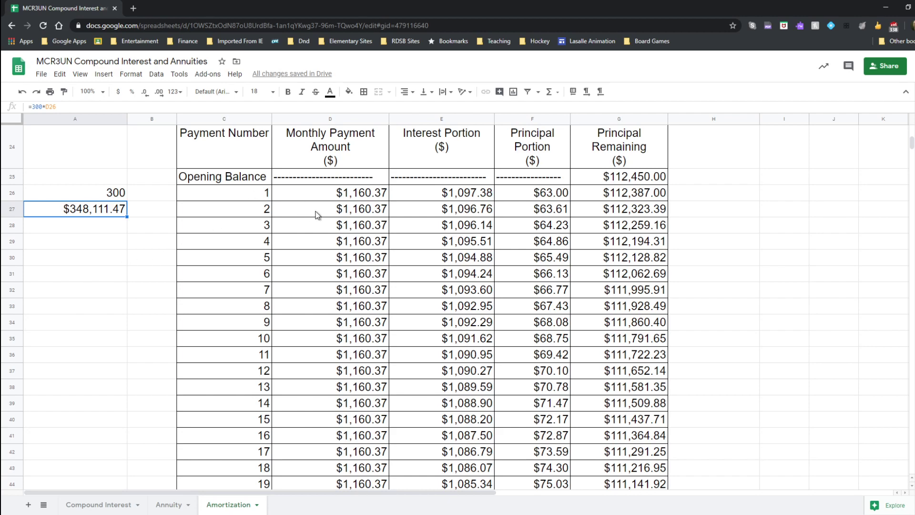
scroll(319, 212, "down", 8)
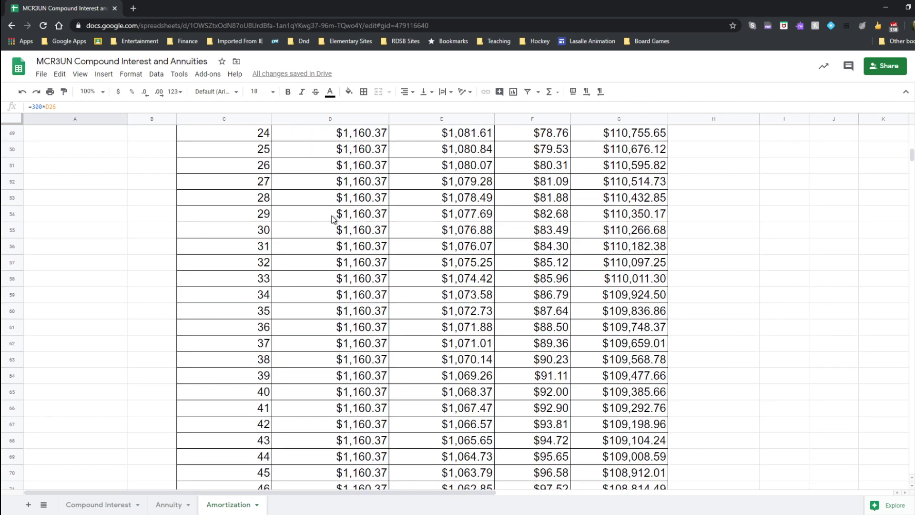
scroll(332, 217, "up", 8)
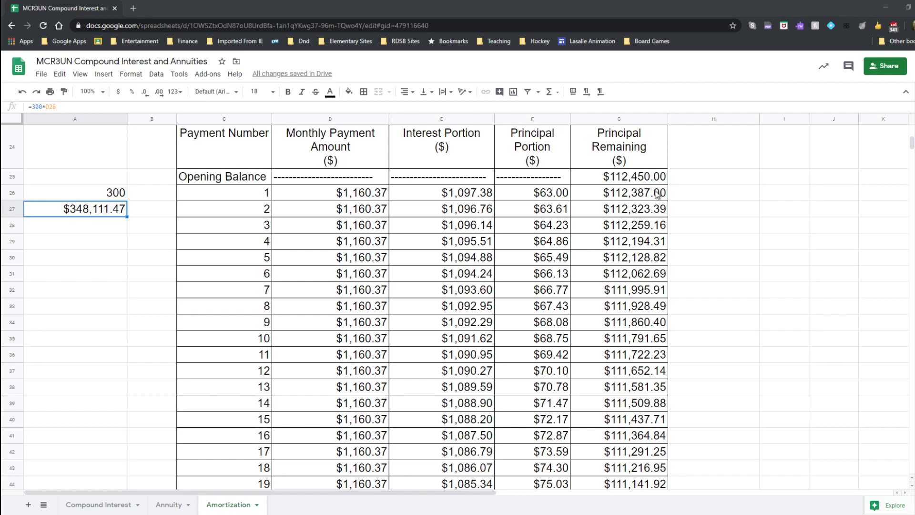
scroll(657, 195, "up", 5)
scroll(677, 204, "up", 4)
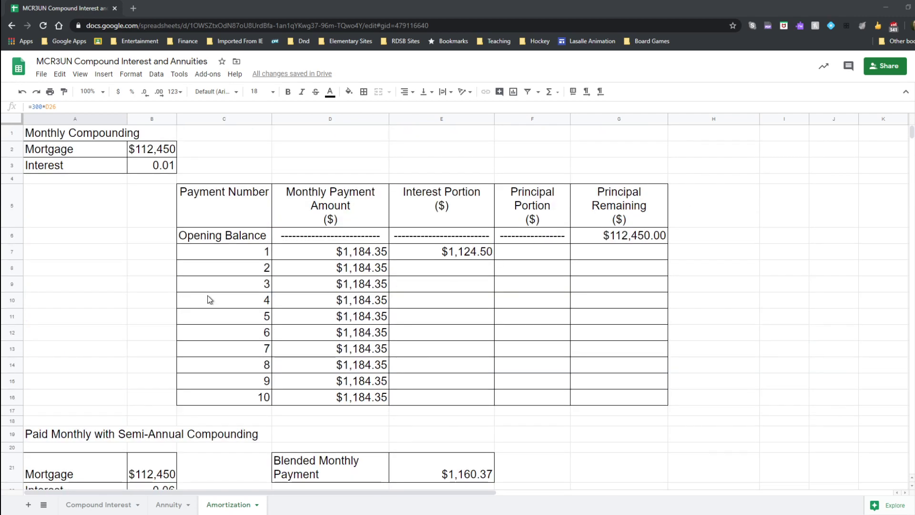